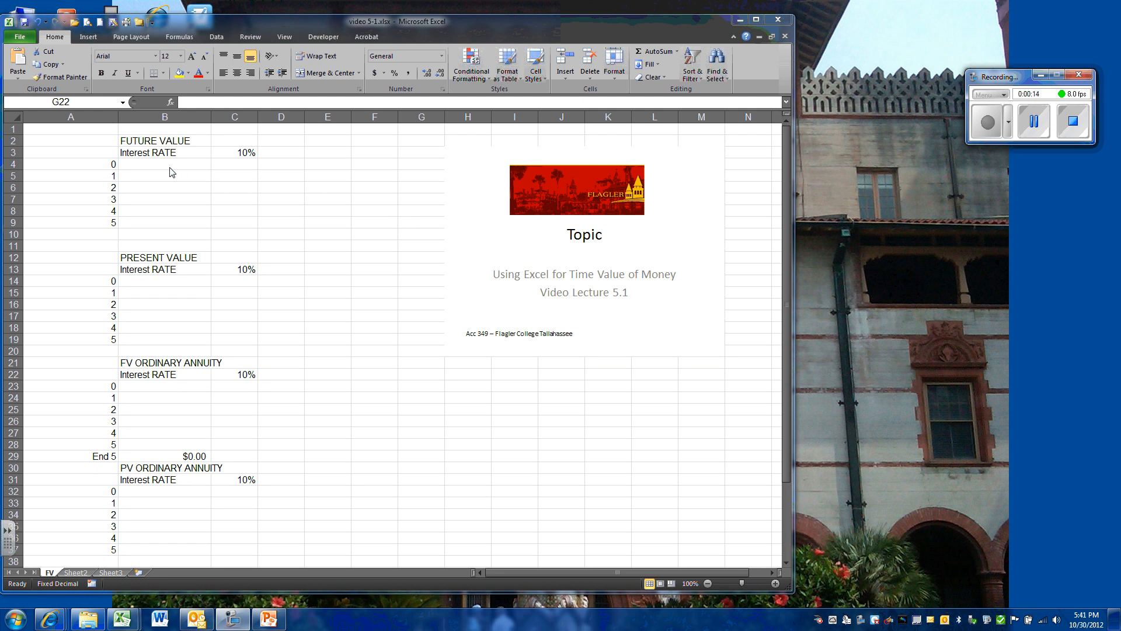
{"action": "left_click", "coordinate": [155, 176]}
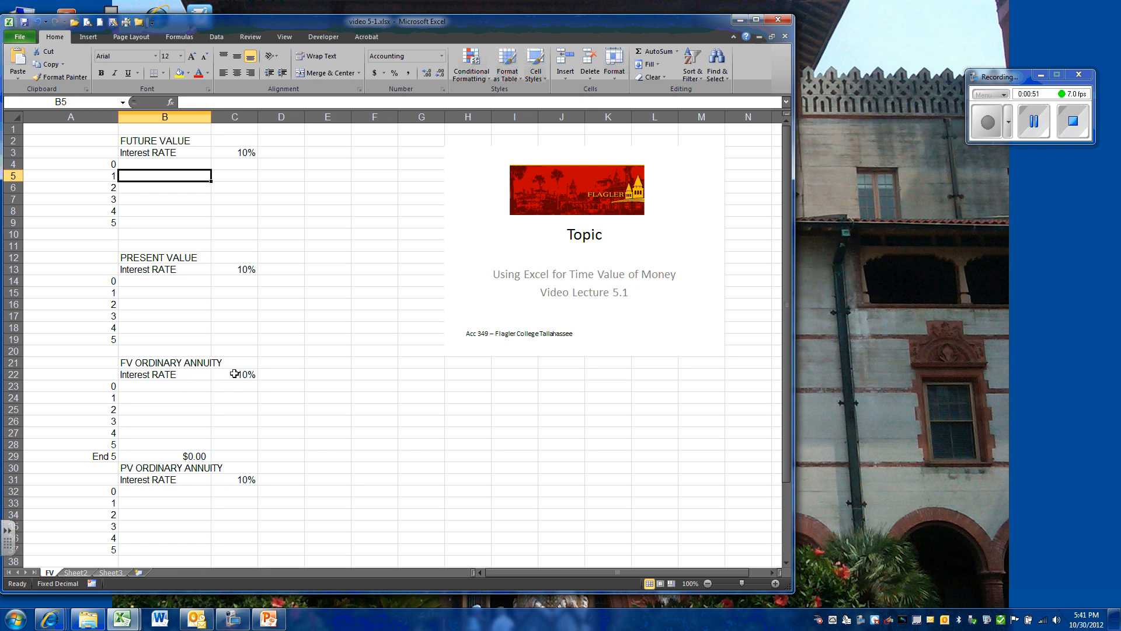
{"action": "left_click_drag", "start_coordinate": [785, 199], "coordinate": [781, 338]}
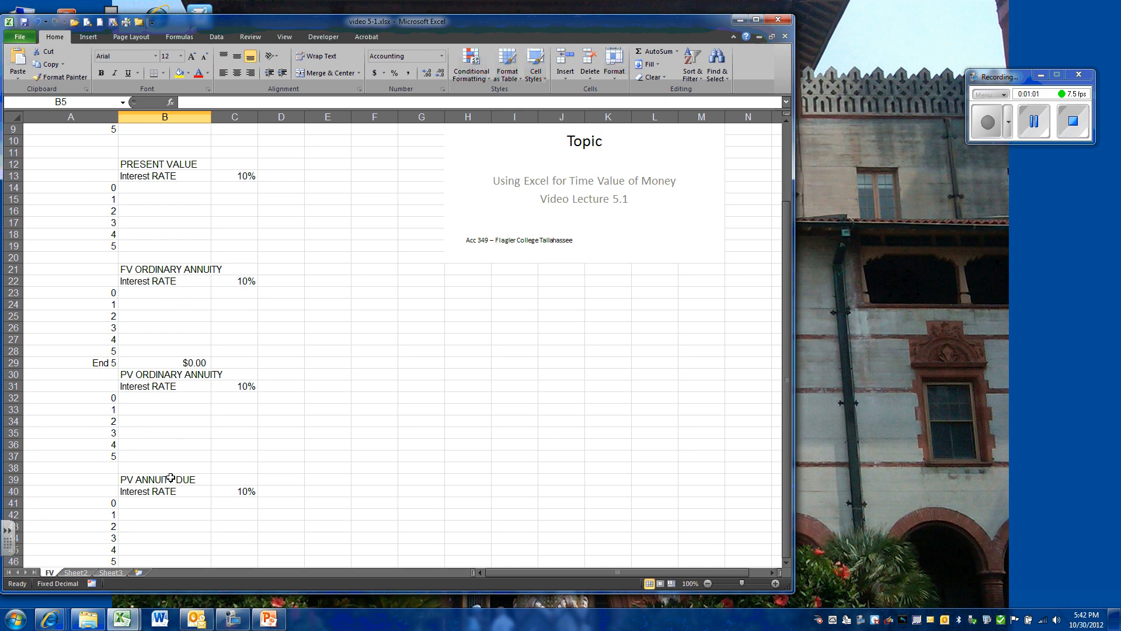
{"action": "left_click_drag", "start_coordinate": [787, 259], "coordinate": [783, 144]}
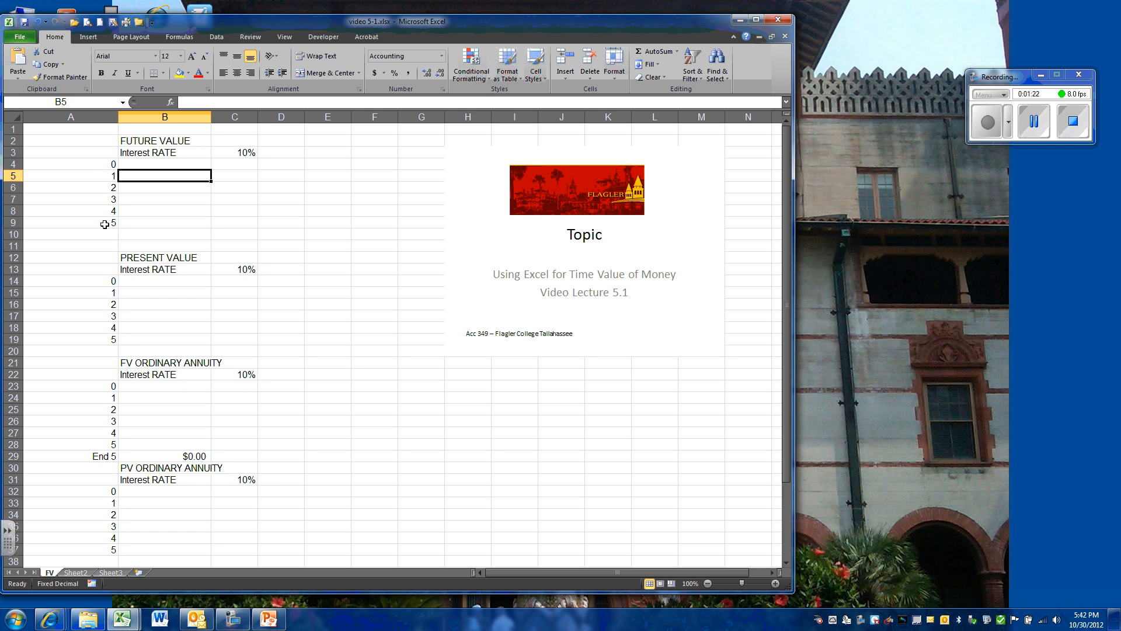
- Enter -1000 in cell B4 as the period 0 amount of the FUTURE VALUE section
{"action": "left_click", "coordinate": [135, 167]}
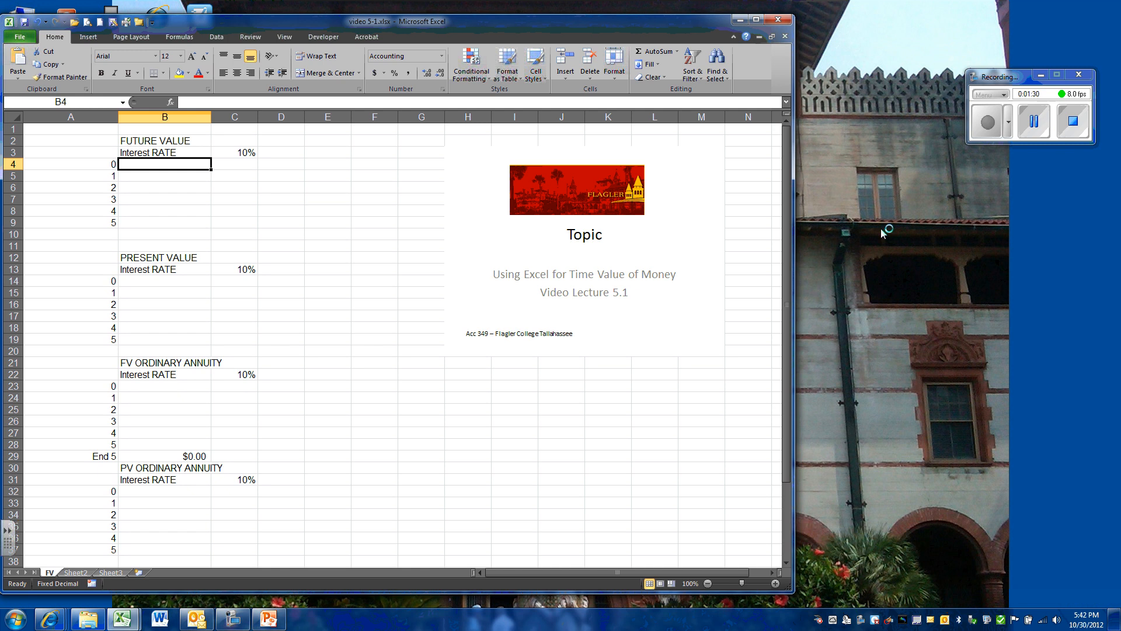
{"action": "type", "text": "-100"}
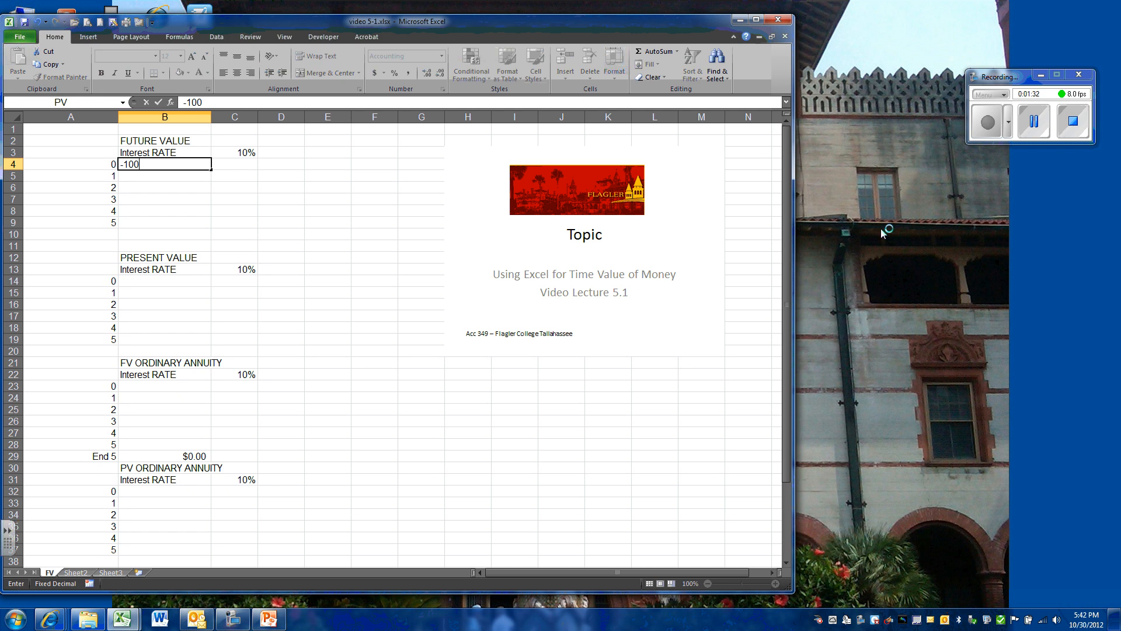
{"action": "type", "text": "0"}
{"action": "key", "text": "ctrl+Return"}
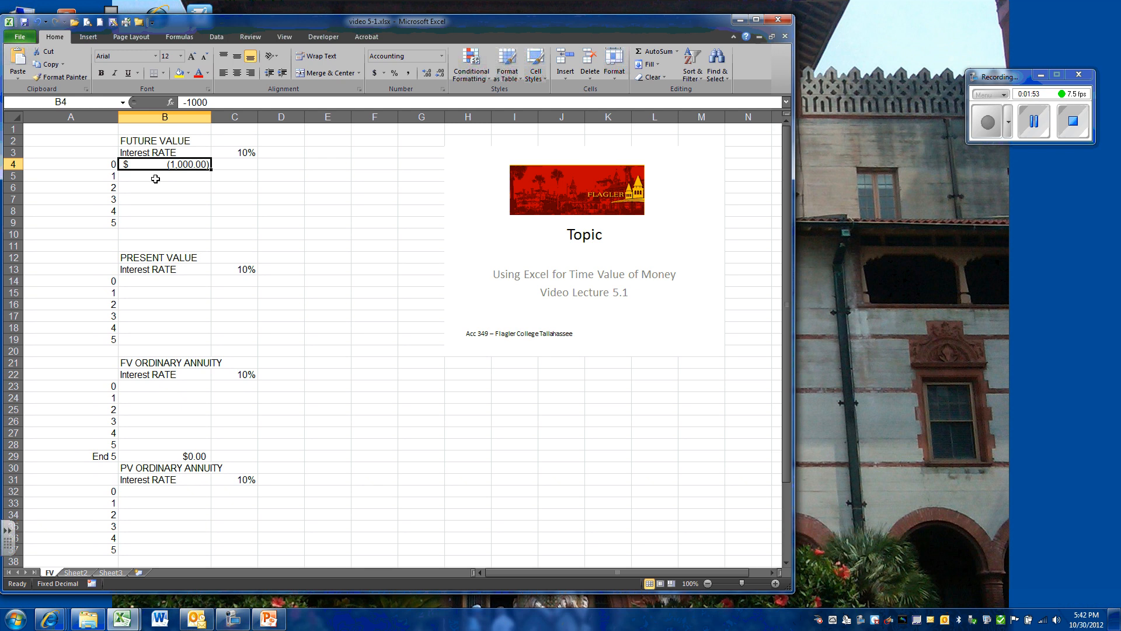
- Enter 0 in cells B5 to B8 for periods 1 through 4 of the FUTURE VALUE section
{"action": "left_click", "coordinate": [1035, 142]}
{"action": "left_click", "coordinate": [199, 176]}
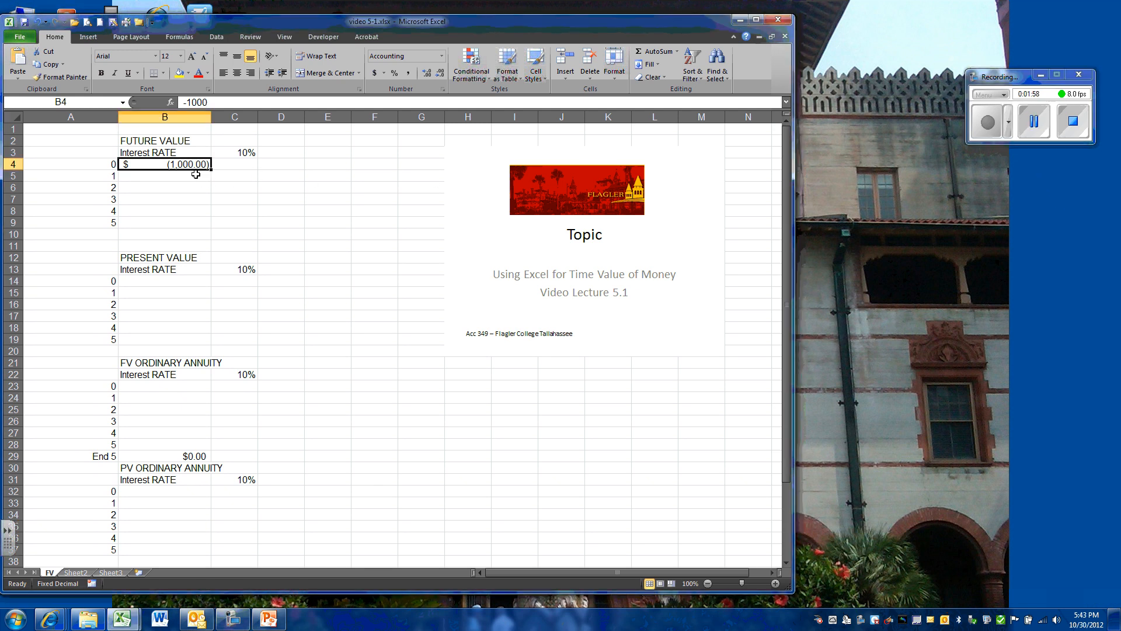
{"action": "left_click", "coordinate": [195, 175]}
{"action": "type", "text": "0"}
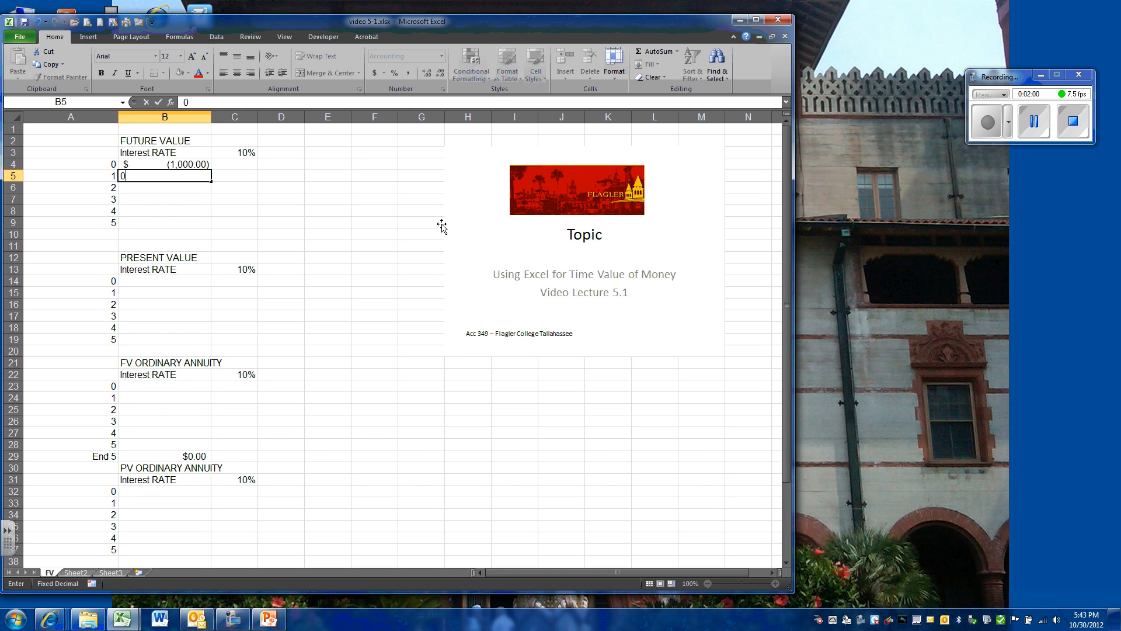
{"action": "key", "text": "Return"}
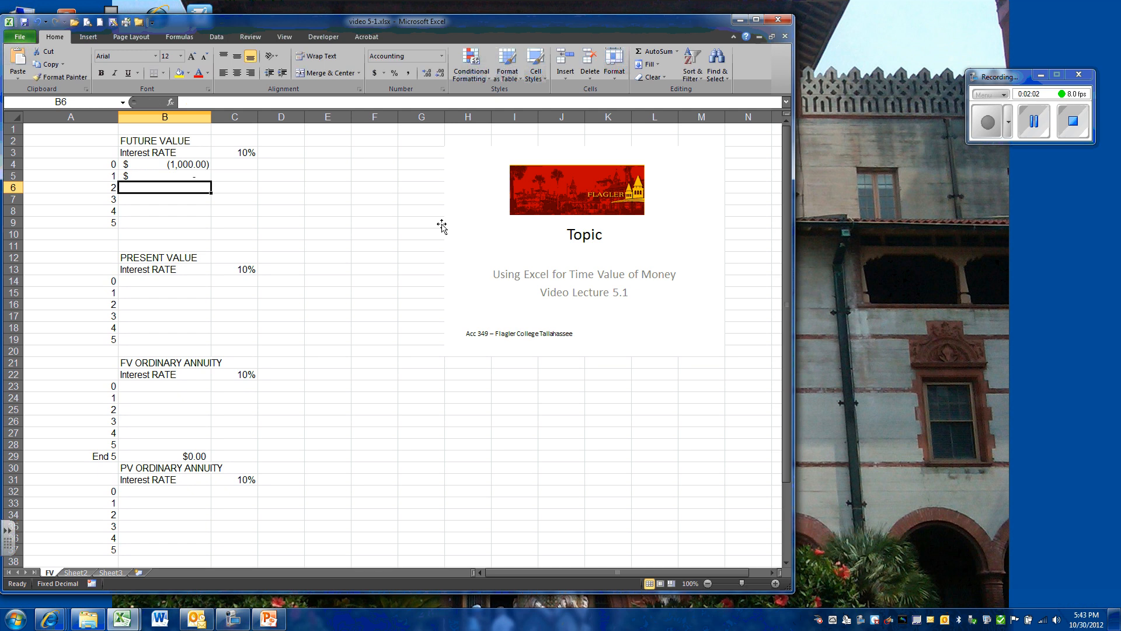
{"action": "type", "text": "0"}
{"action": "key", "text": "Return"}
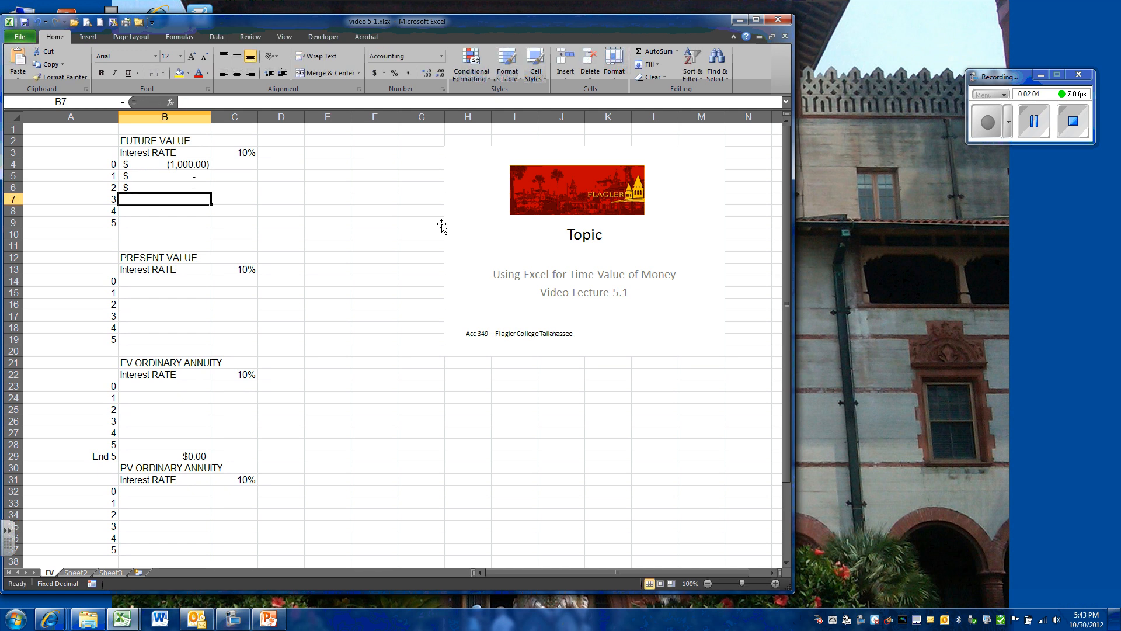
{"action": "type", "text": "0"}
{"action": "key", "text": "Return"}
{"action": "type", "text": "0"}
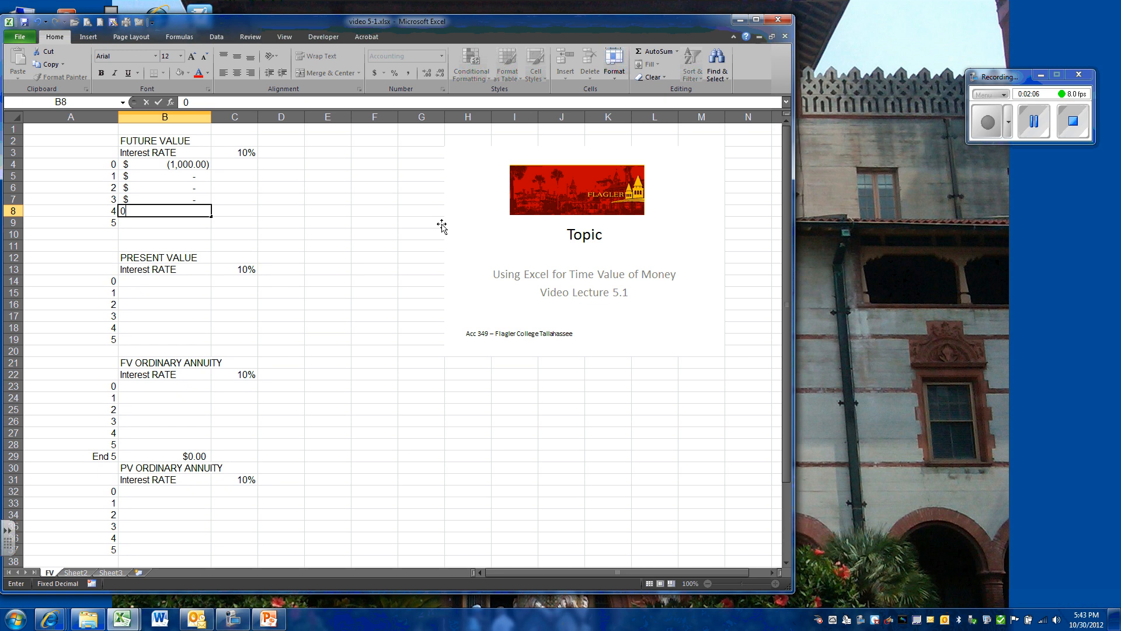
{"action": "key", "text": "Return"}
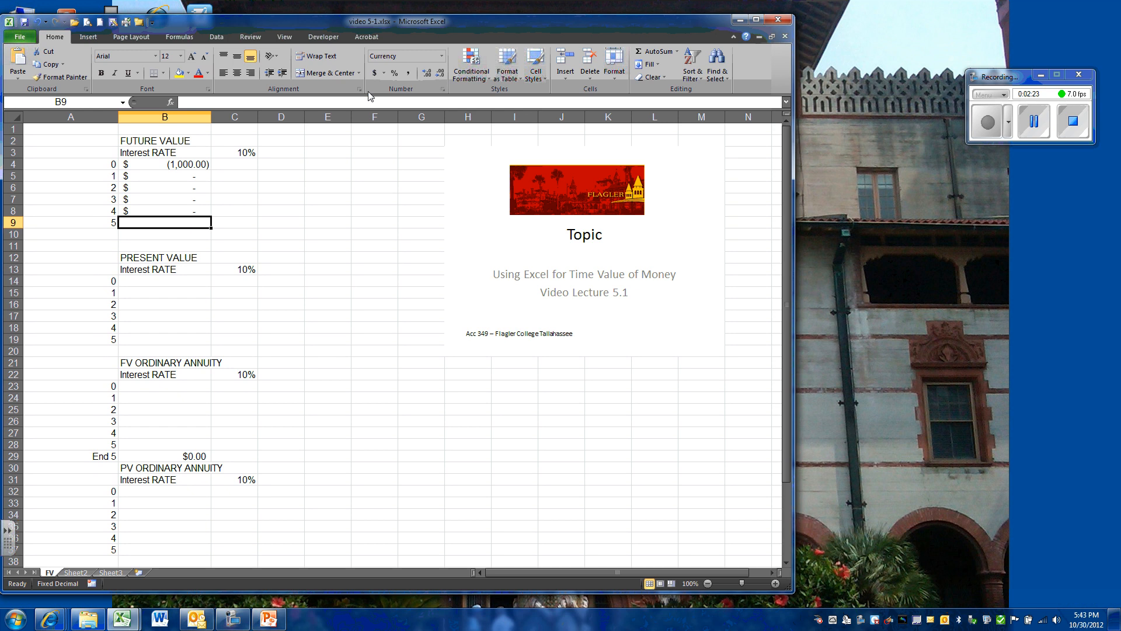
- Insert the FV financial function in B9 with Rate C3, Nper A9 and Pv B4, leaving Pmt and Type empty
{"action": "left_click", "coordinate": [188, 39]}
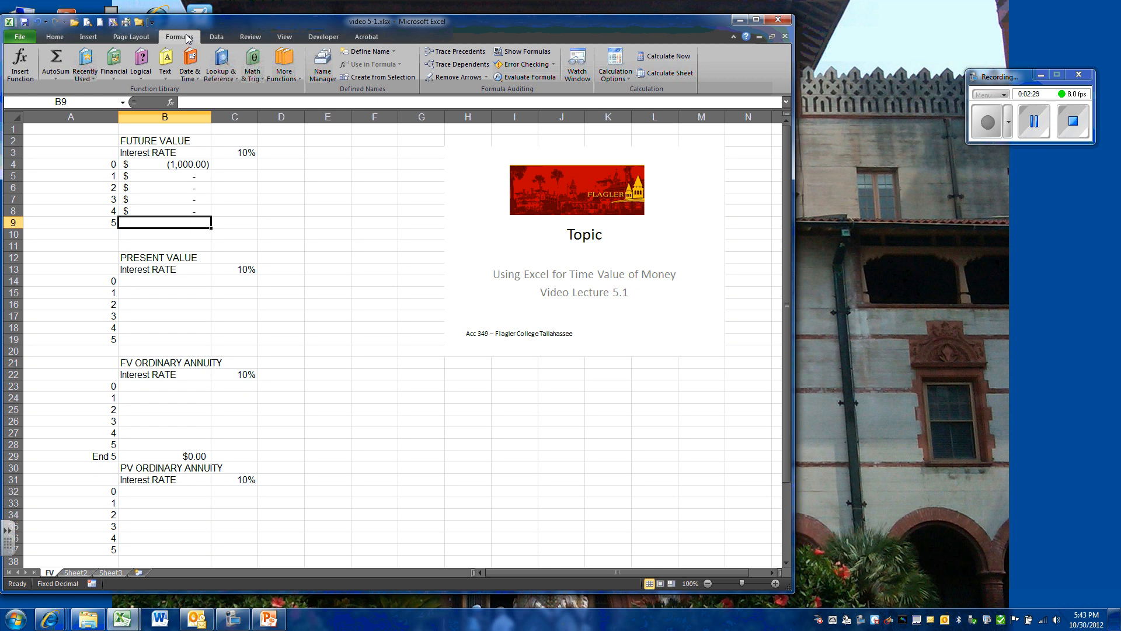
{"action": "left_click", "coordinate": [110, 79]}
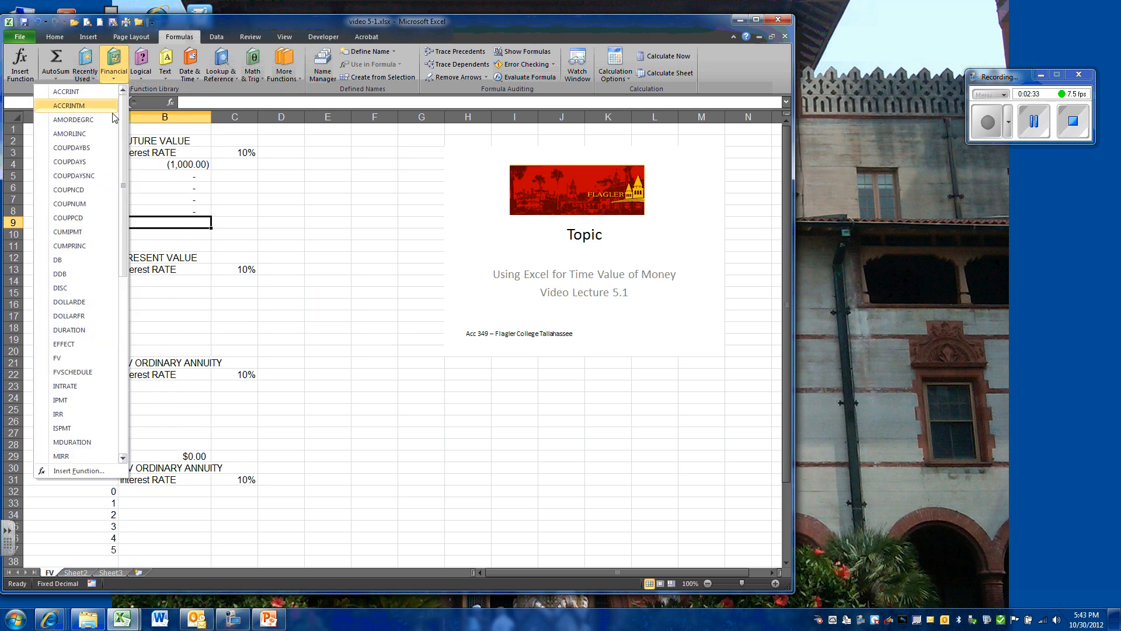
{"action": "left_click", "coordinate": [69, 357]}
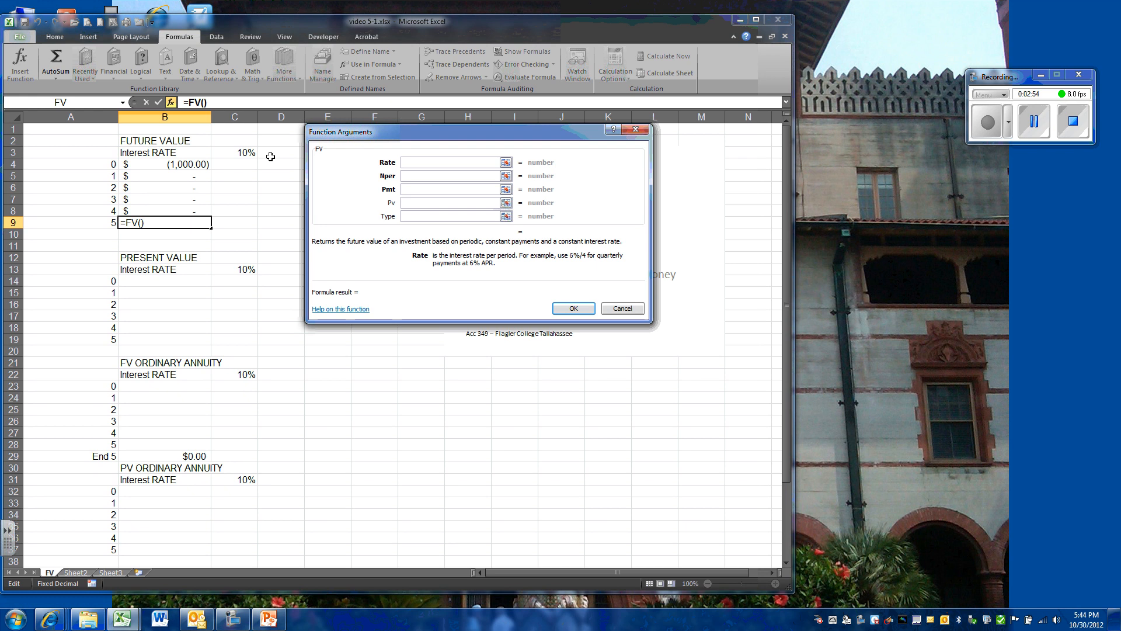
{"action": "left_click", "coordinate": [240, 153]}
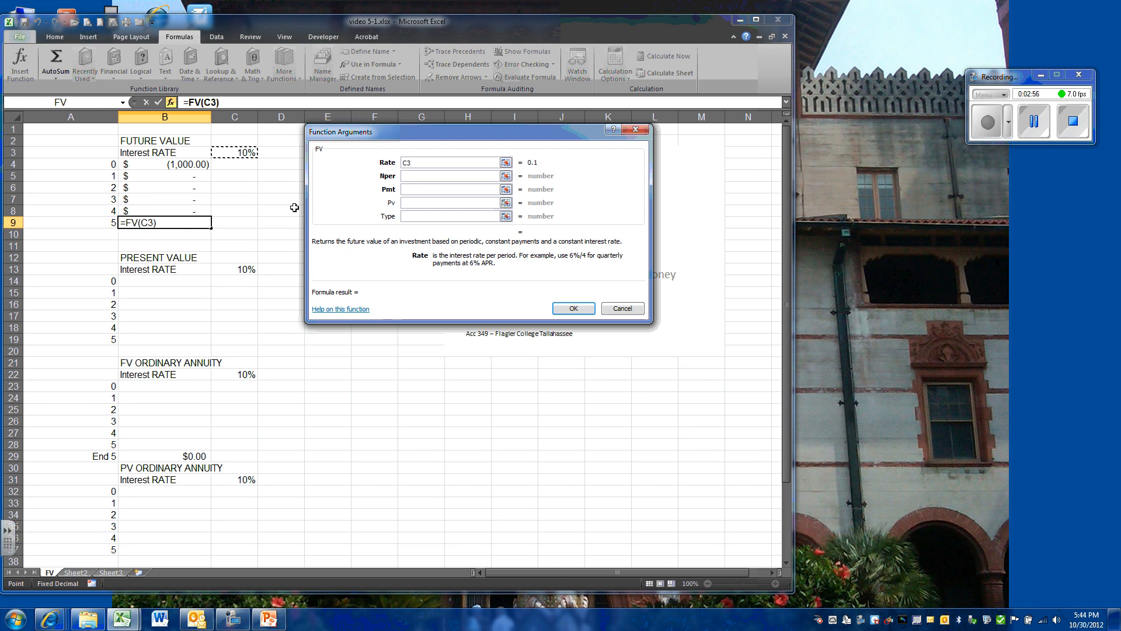
{"action": "left_click", "coordinate": [408, 175]}
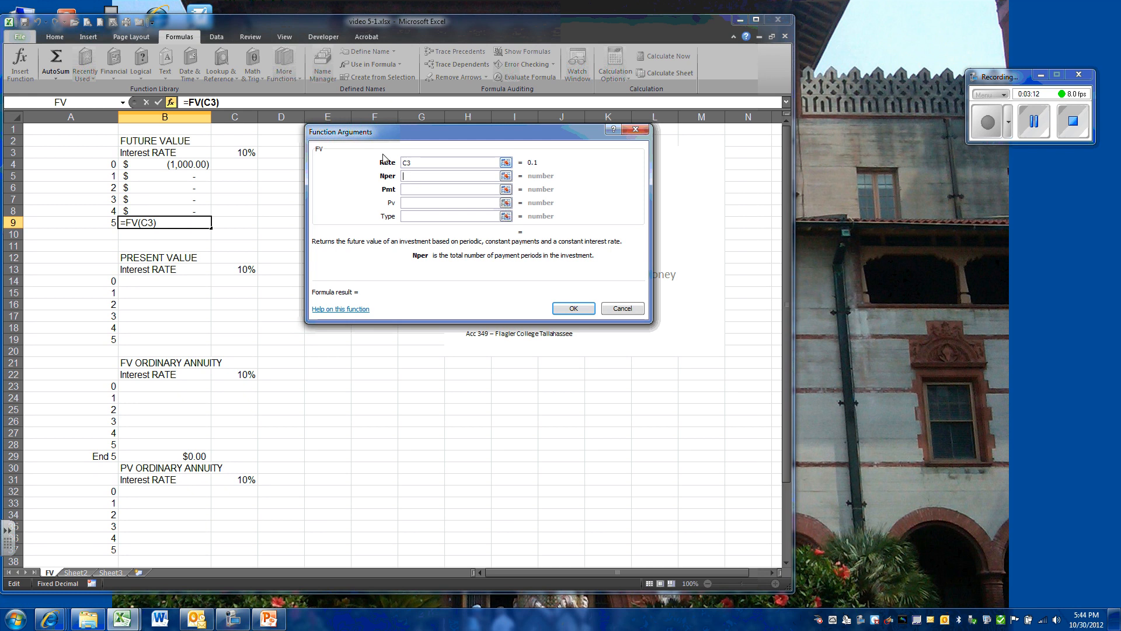
{"action": "left_click", "coordinate": [112, 224]}
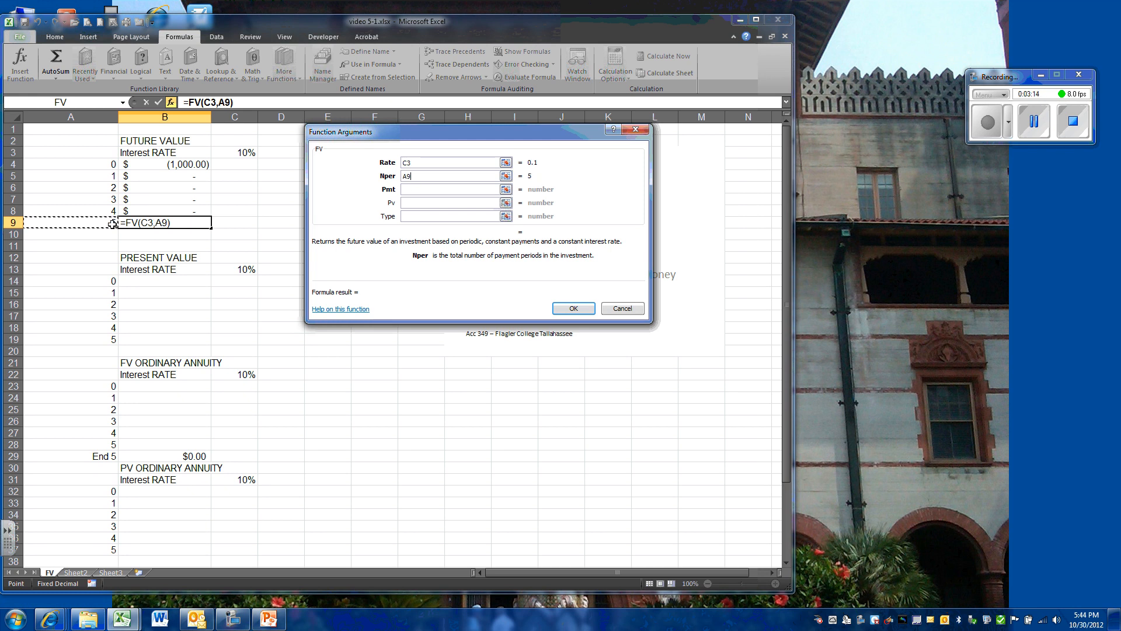
{"action": "left_click", "coordinate": [419, 189]}
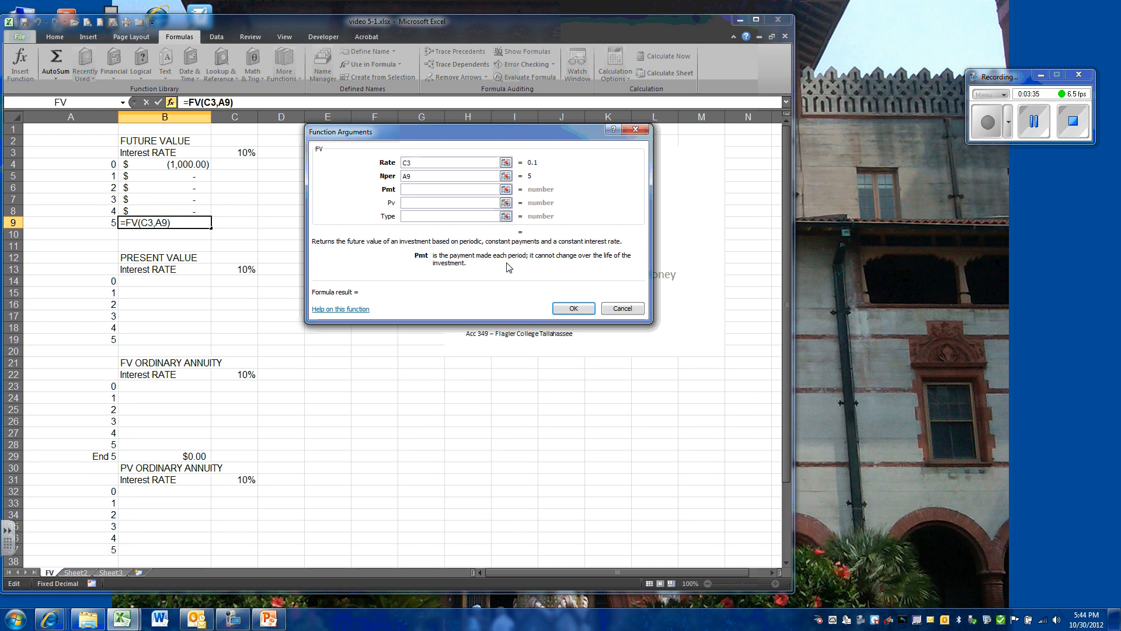
{"action": "left_click", "coordinate": [432, 203]}
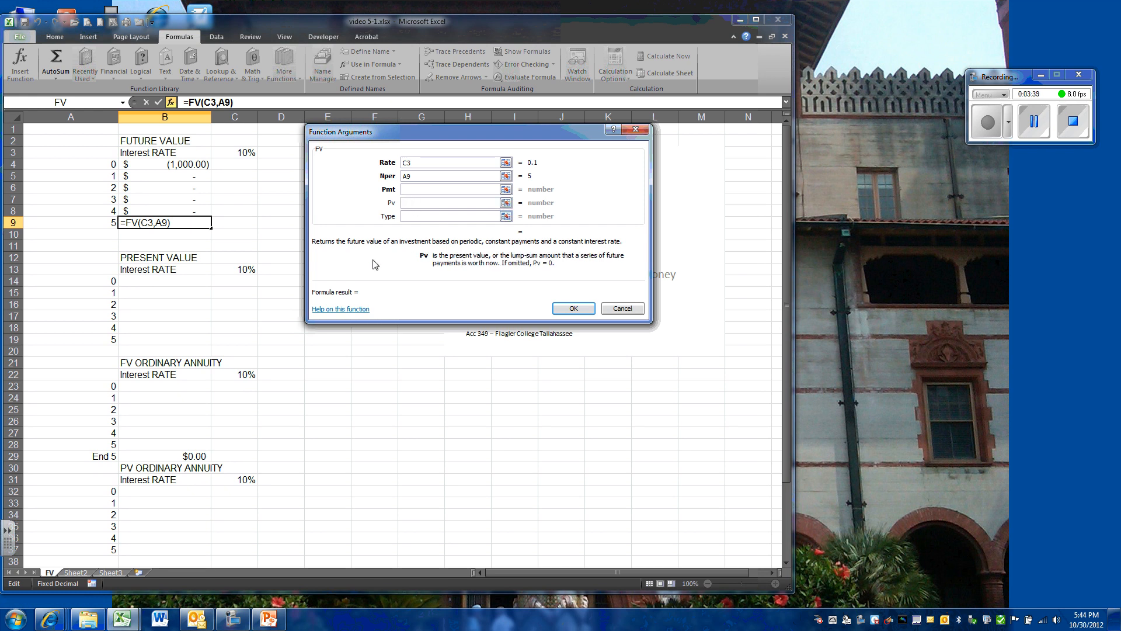
{"action": "left_click", "coordinate": [201, 164]}
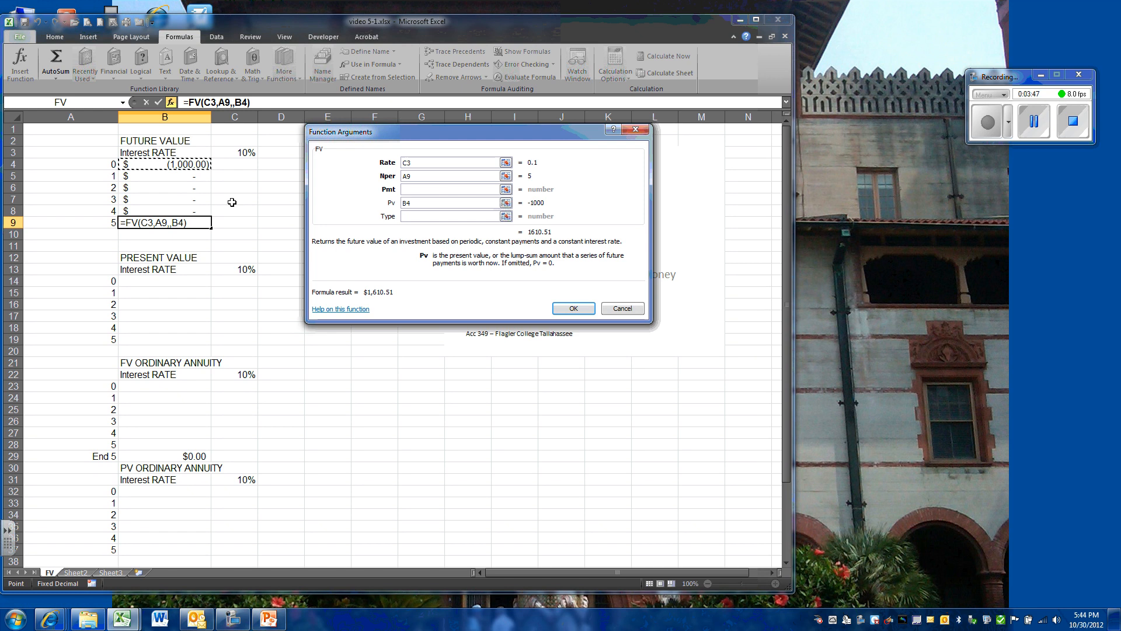
{"action": "left_click", "coordinate": [409, 216]}
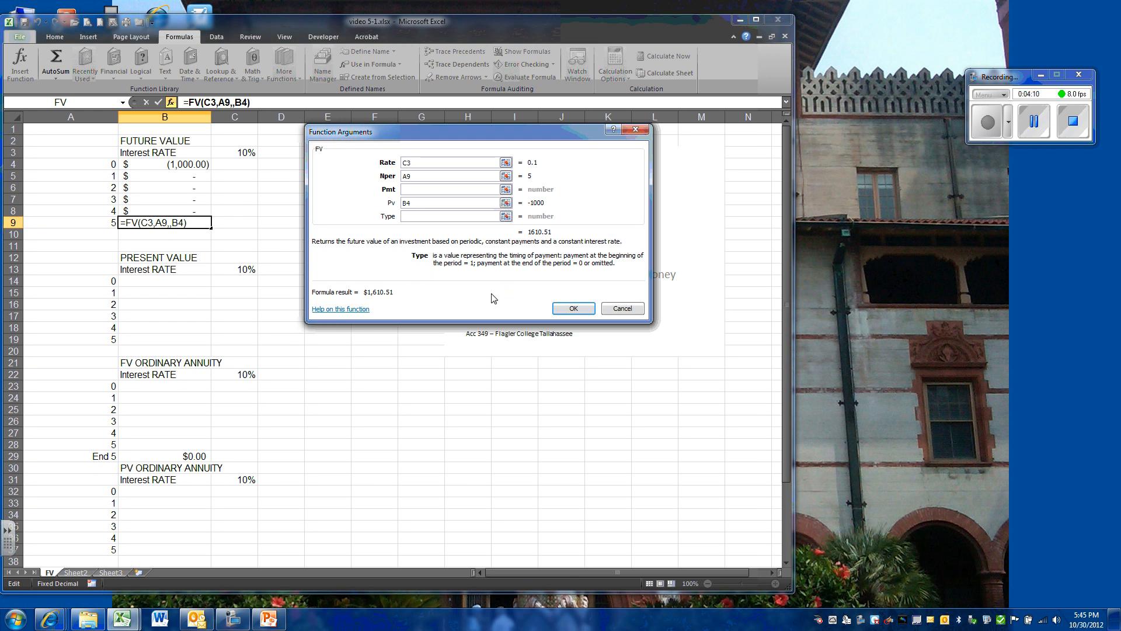
{"action": "left_click", "coordinate": [587, 312]}
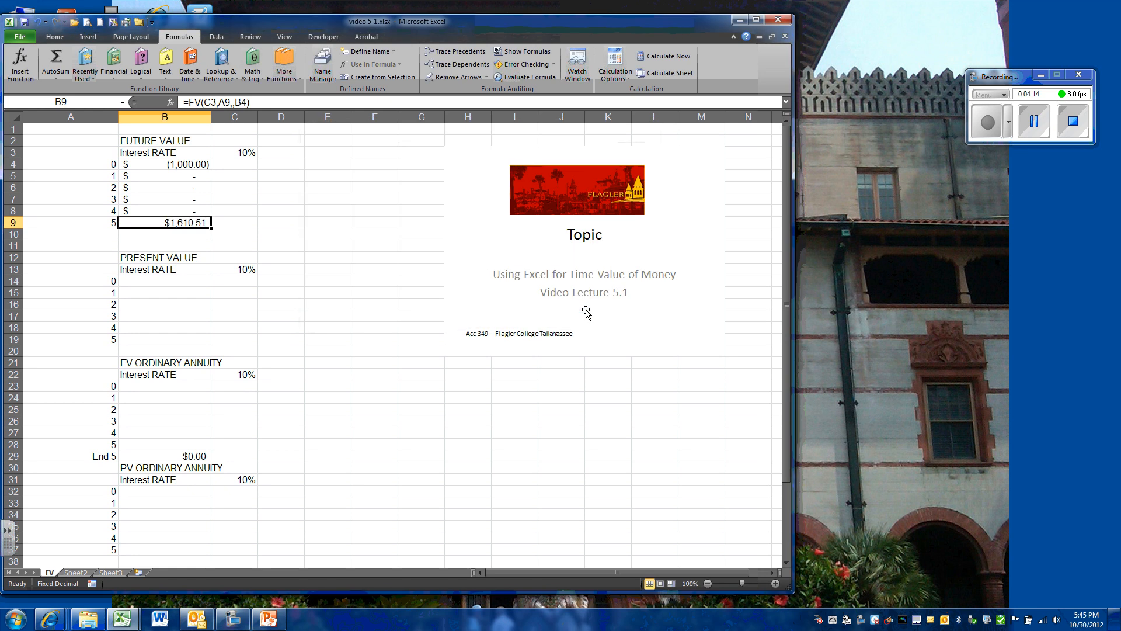
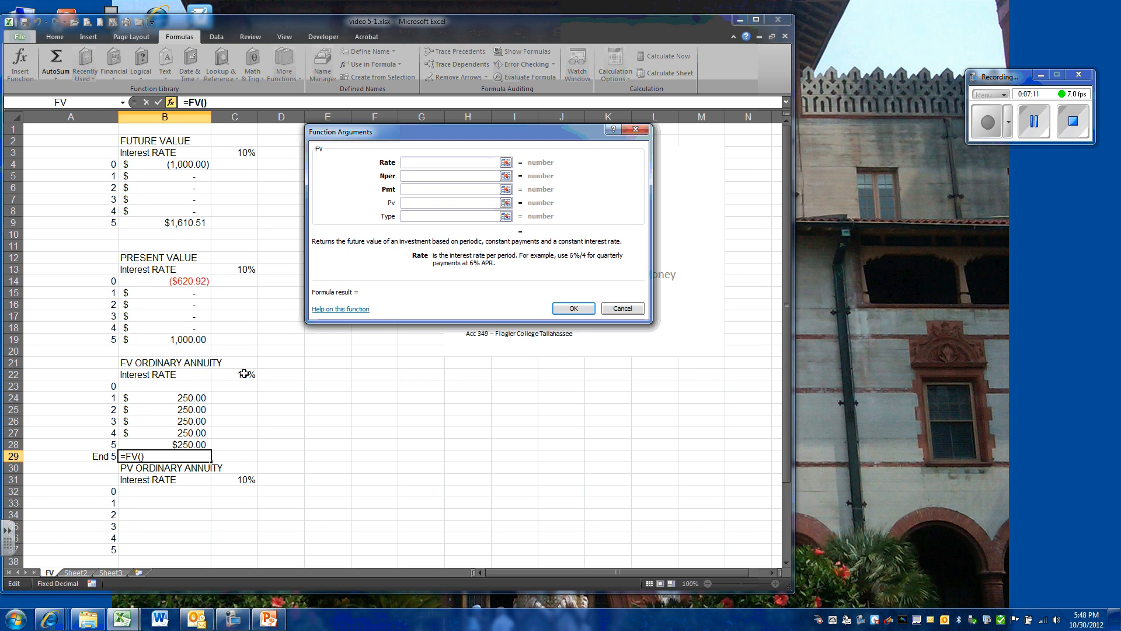
- Complete the FV function in B29 with Rate C22, Nper A28 and Pmt B24, leaving Pv and Type empty
{"action": "left_click", "coordinate": [245, 374]}
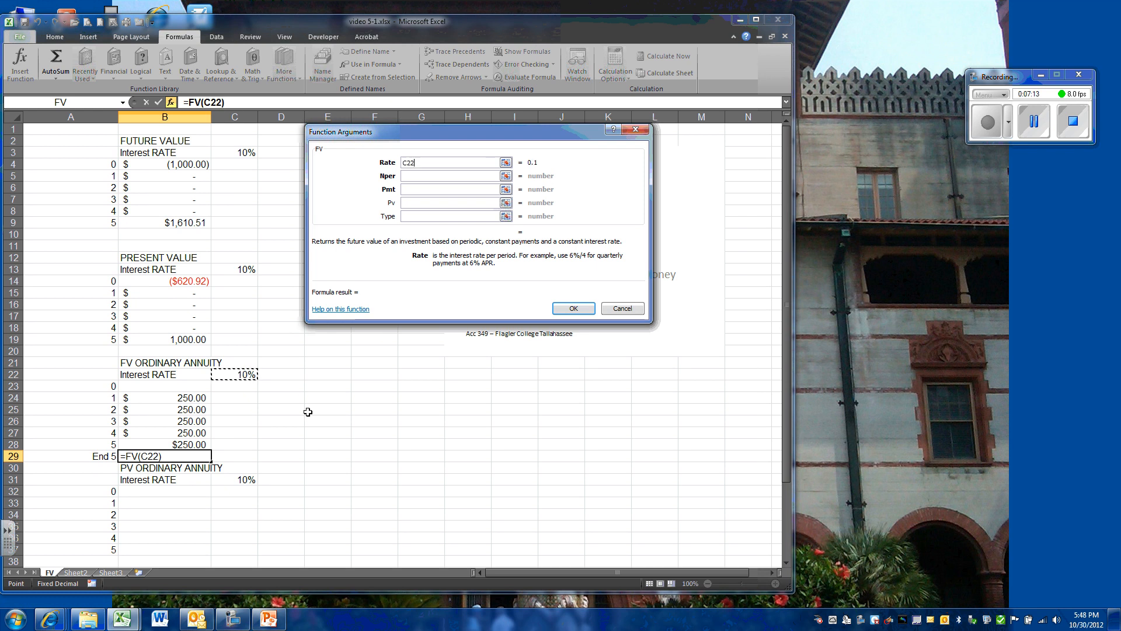
{"action": "left_click", "coordinate": [414, 177]}
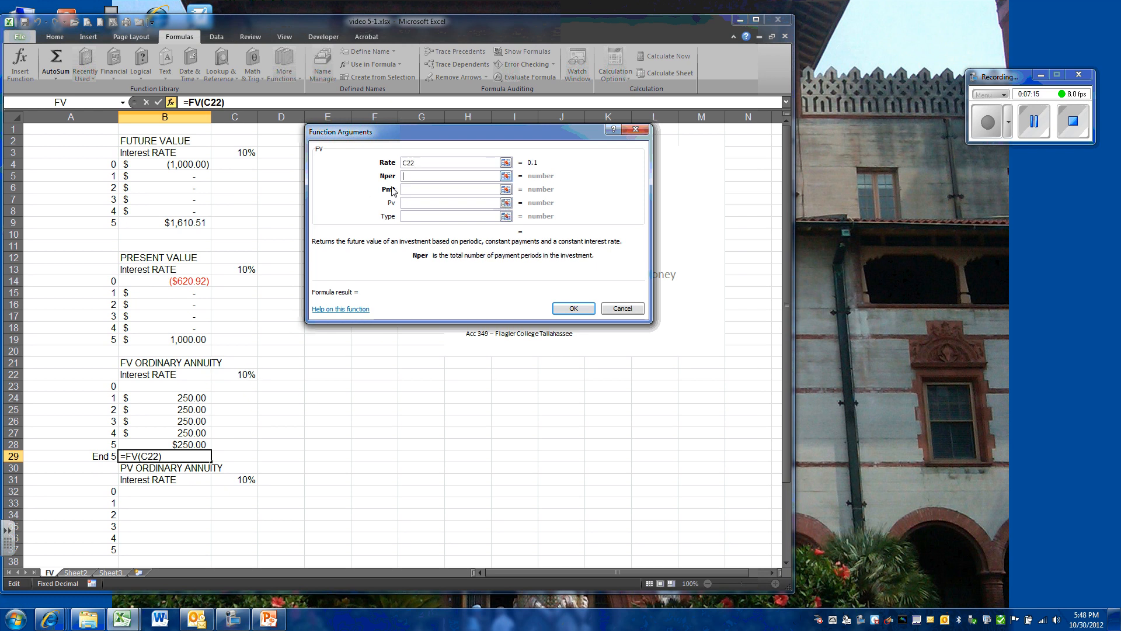
{"action": "left_click", "coordinate": [106, 444]}
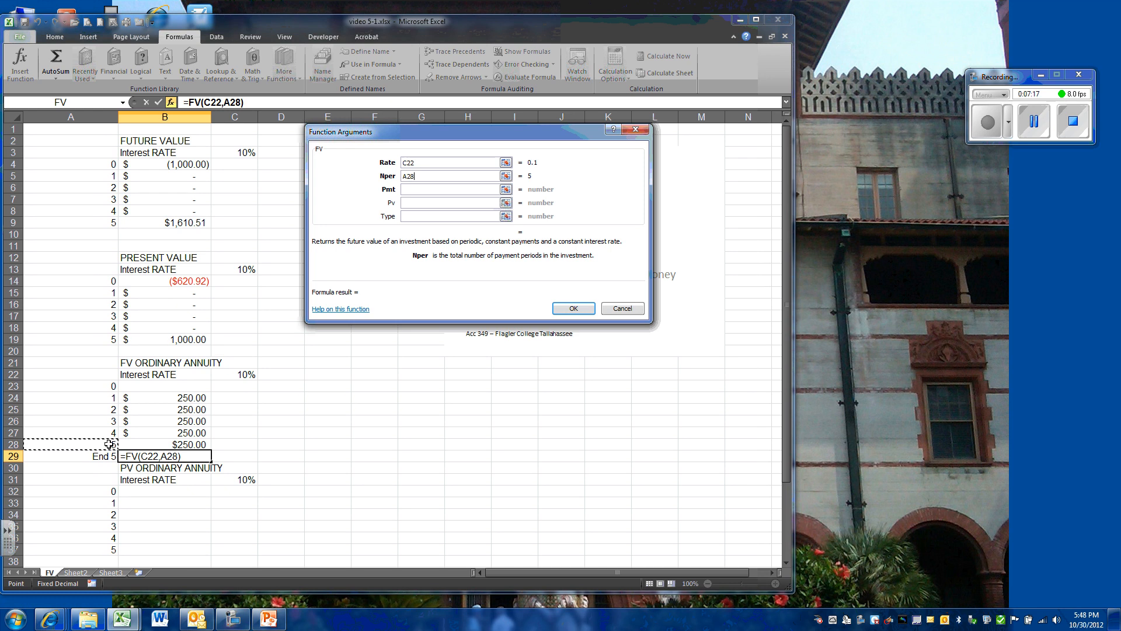
{"action": "left_click", "coordinate": [411, 189]}
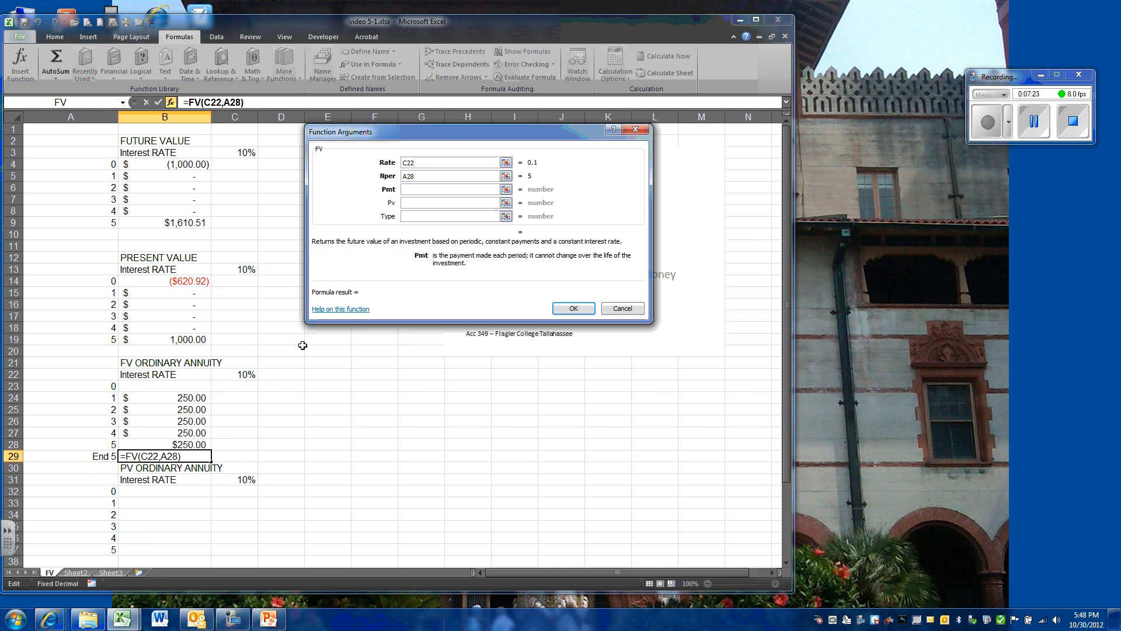
{"action": "left_click", "coordinate": [183, 397]}
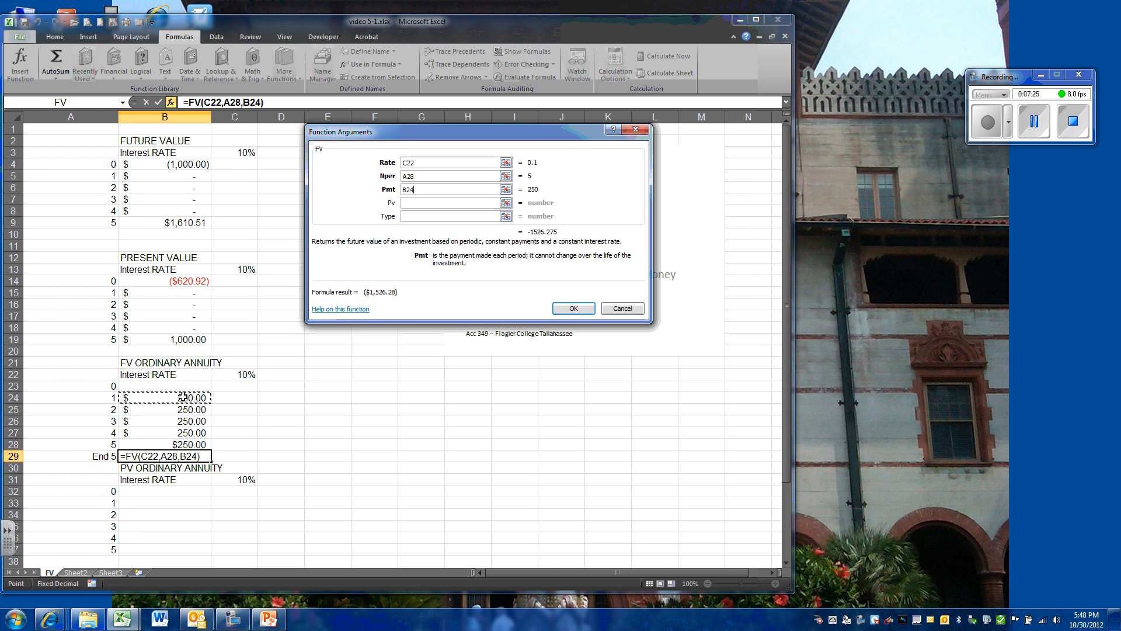
{"action": "left_click", "coordinate": [418, 216]}
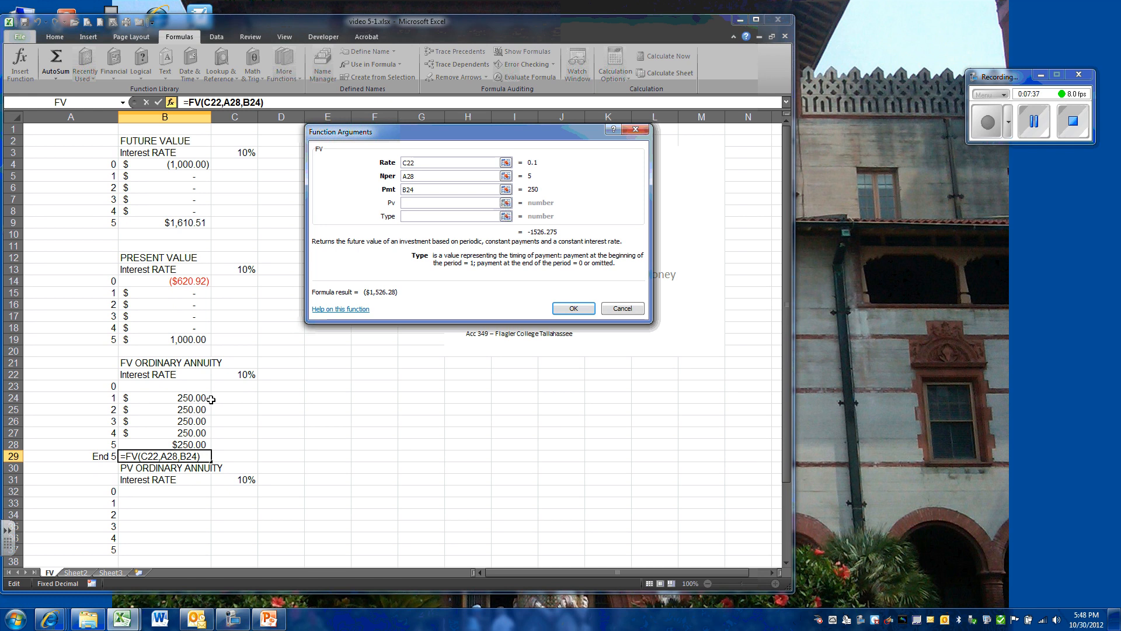
{"action": "left_click", "coordinate": [572, 308]}
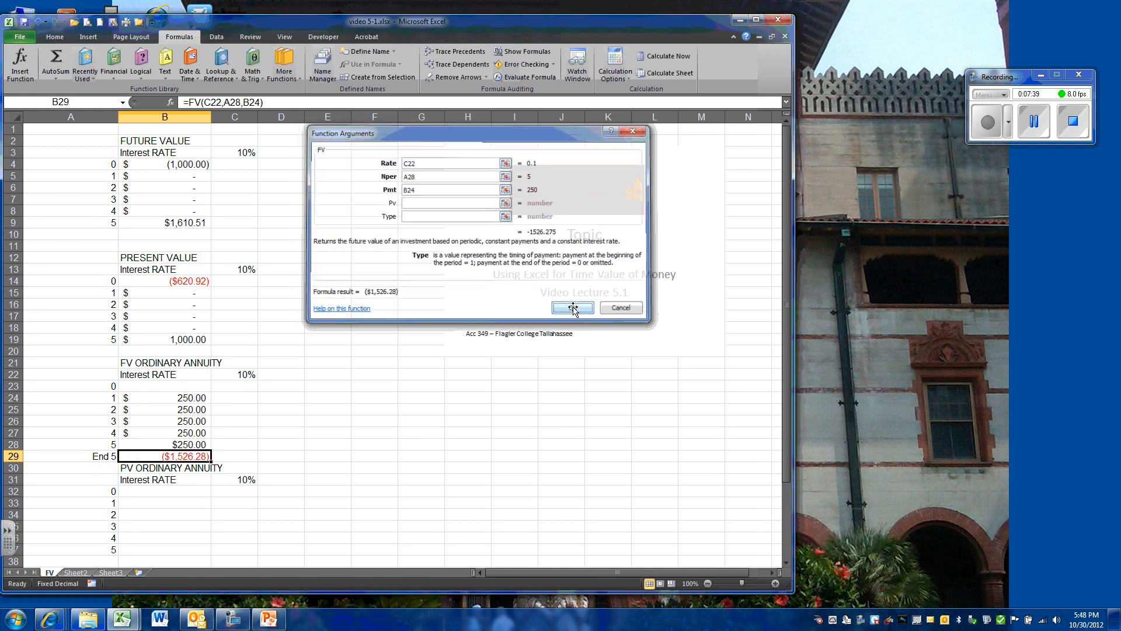
- Enter a ? placeholder in cell B32 for period 0 of the PV ORDINARY ANNUITY section
{"action": "left_click_drag", "start_coordinate": [785, 286], "coordinate": [785, 351]}
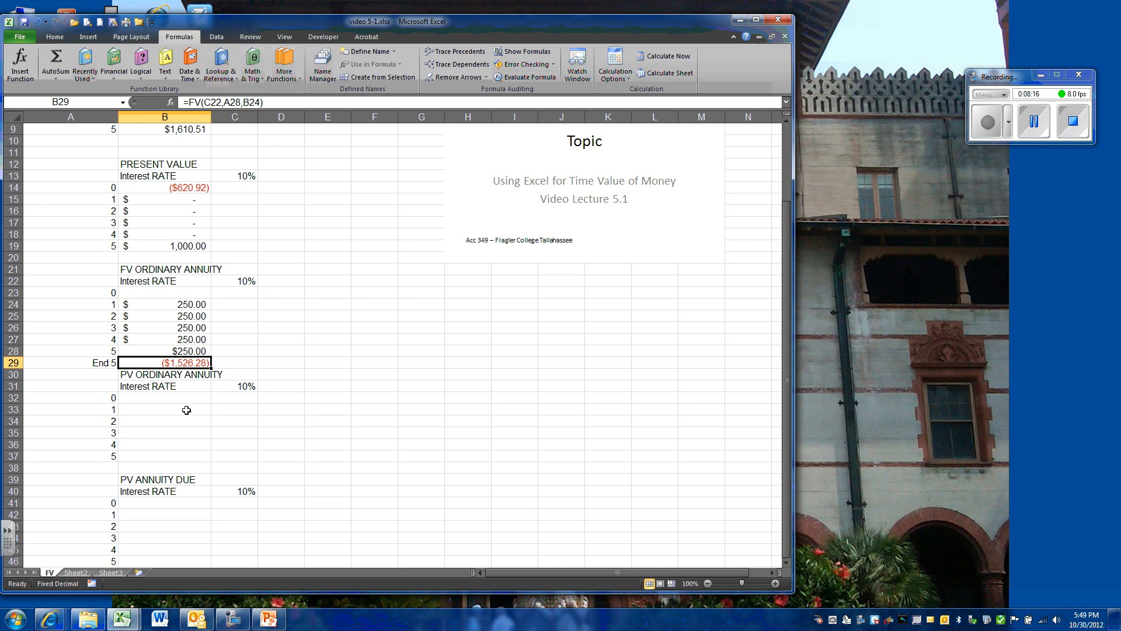
{"action": "left_click", "coordinate": [174, 397]}
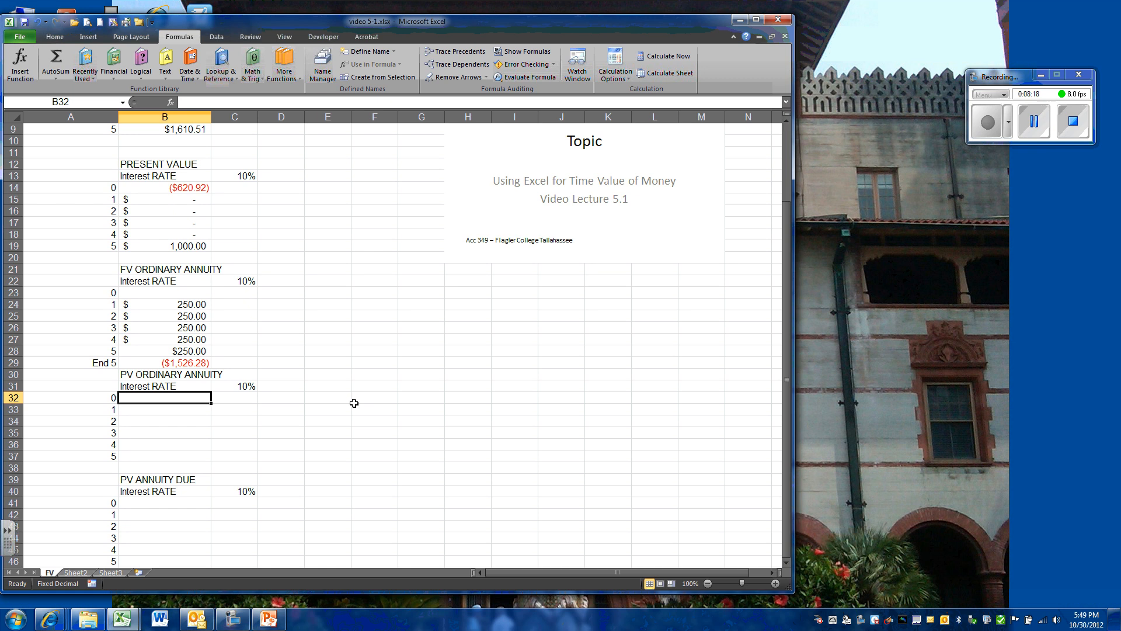
{"action": "type", "text": "?"}
{"action": "key", "text": "Return"}
{"action": "type", "text": "250"}
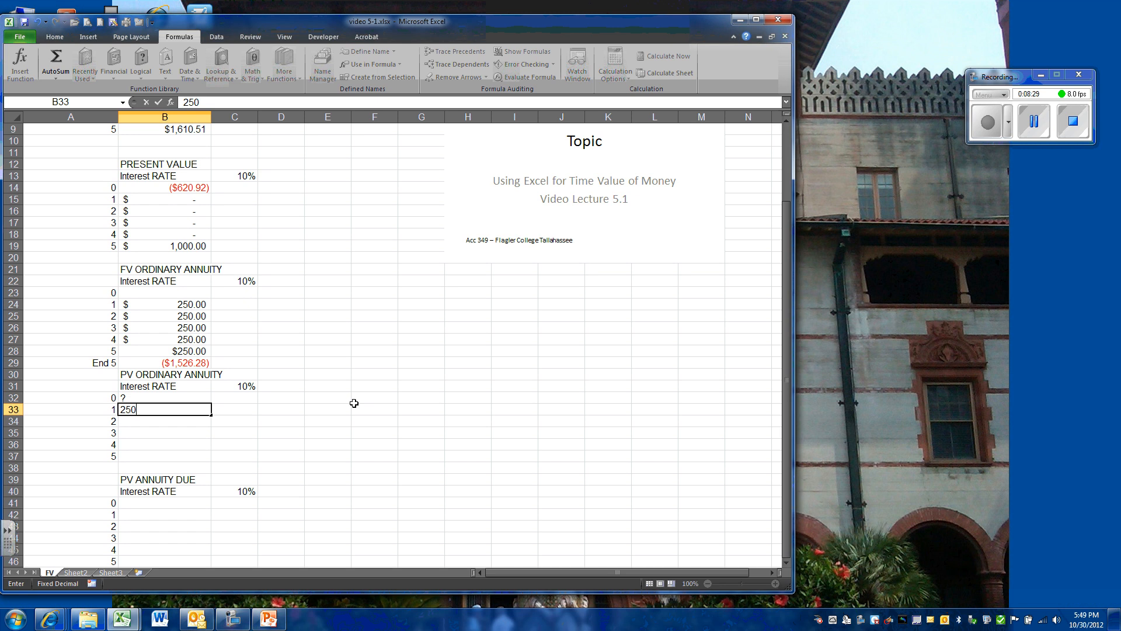
{"action": "key", "text": "BackSpace"}
{"action": "key", "text": "BackSpace"}
{"action": "key", "text": "BackSpace"}
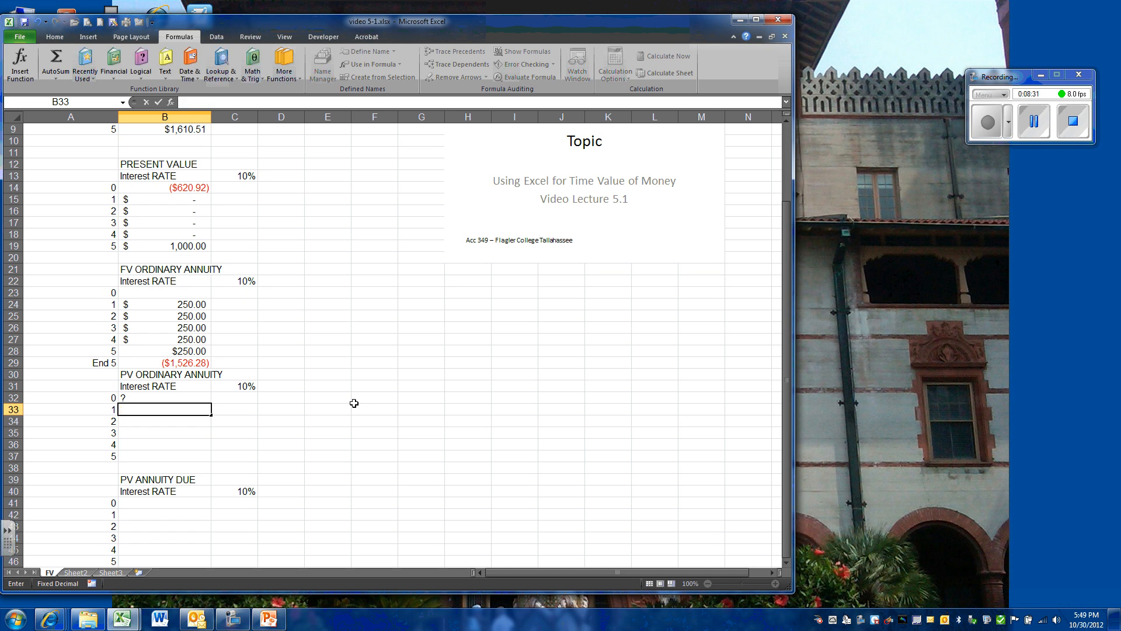
- Enter -250 in cells B33 to B37 for periods 1 through 5 of the PV ORDINARY ANNUITY section
{"action": "type", "text": "-250"}
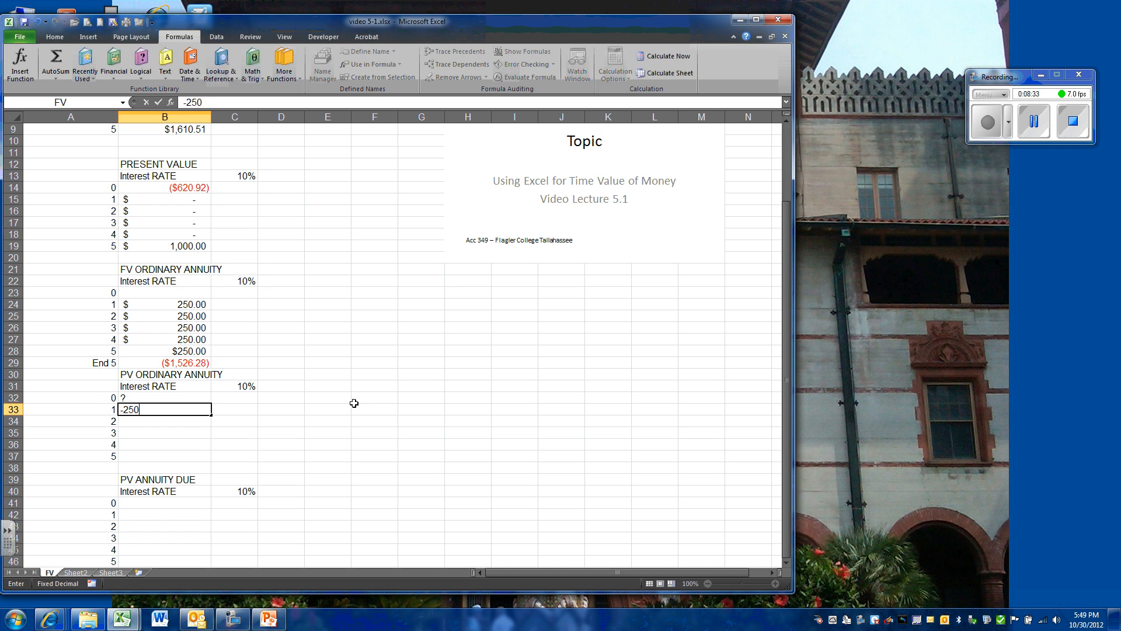
{"action": "key", "text": "Return"}
{"action": "type", "text": "-250"}
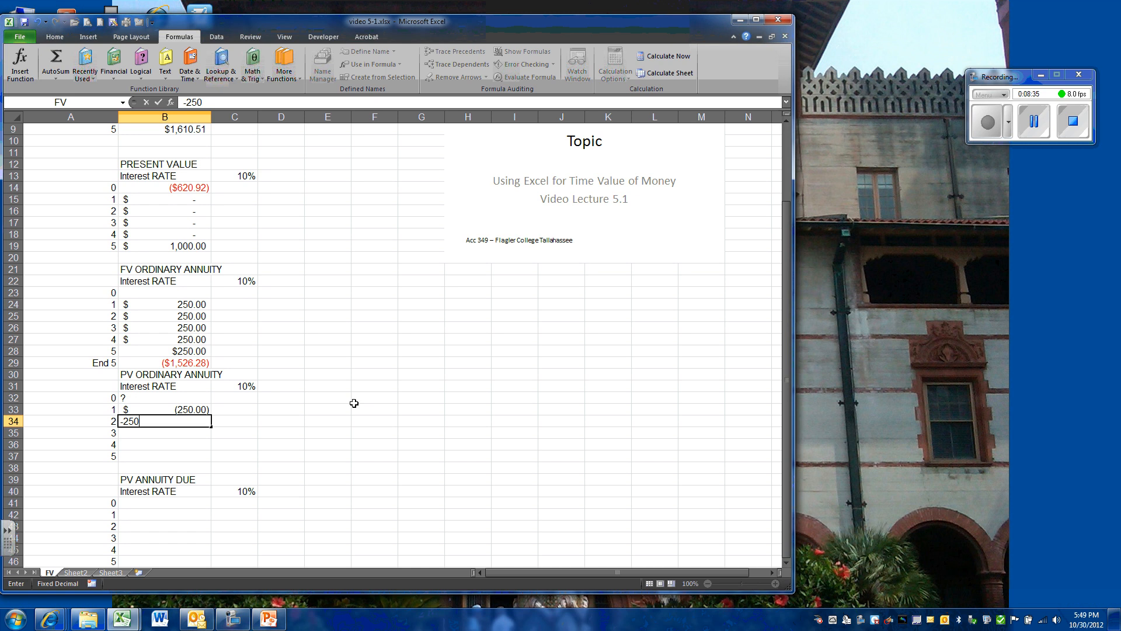
{"action": "key", "text": "Return"}
{"action": "type", "text": "-250"}
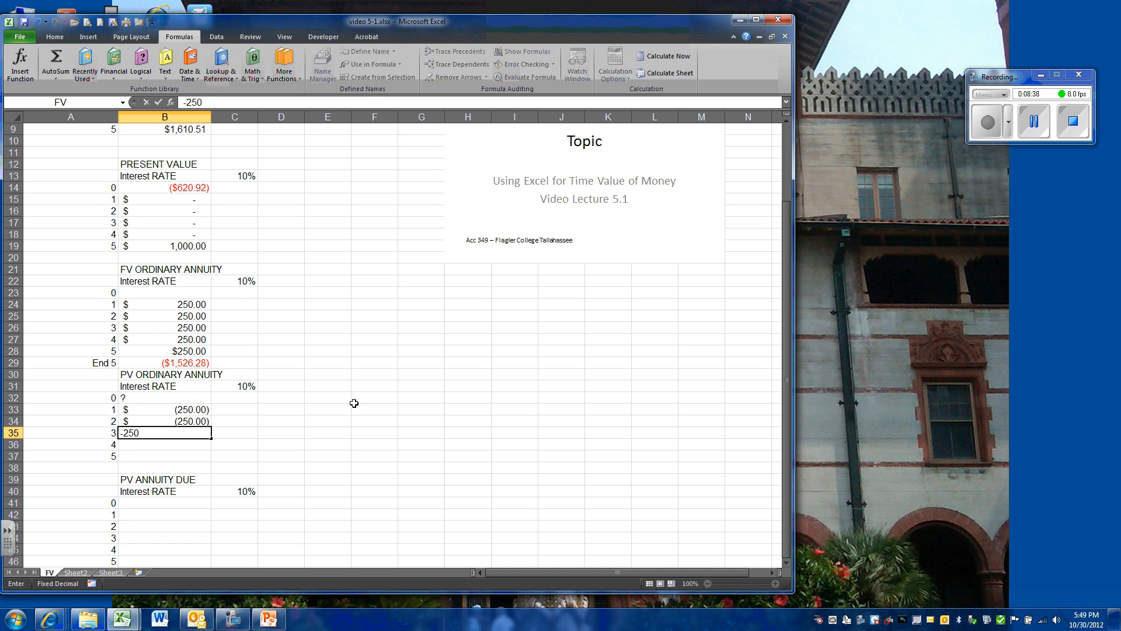
{"action": "key", "text": "Return"}
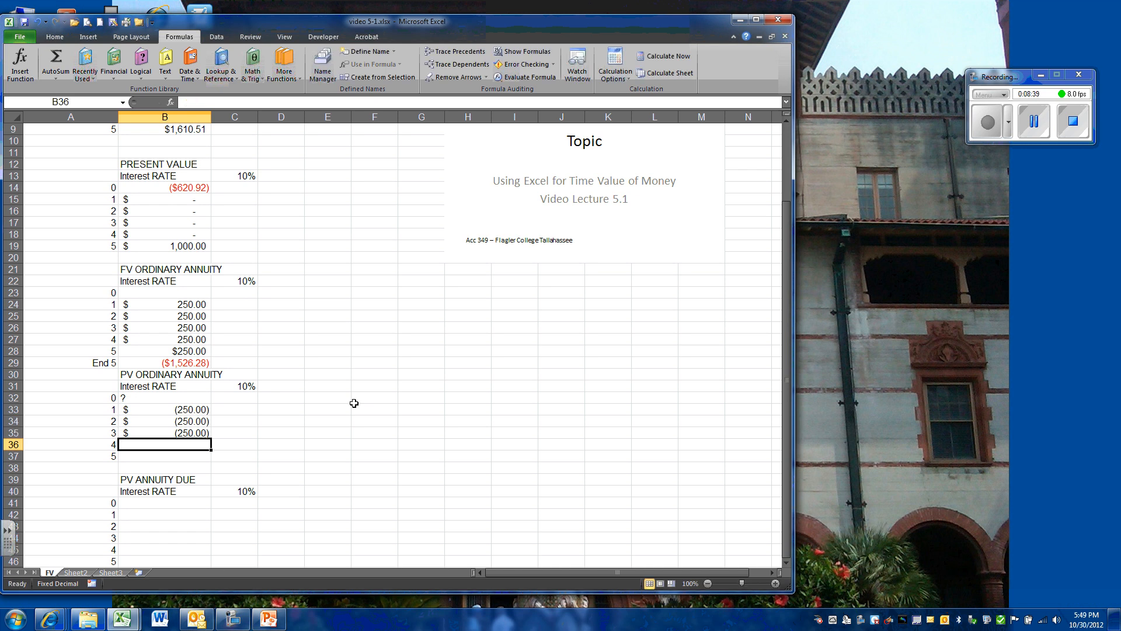
{"action": "type", "text": "-250"}
{"action": "key", "text": "Return"}
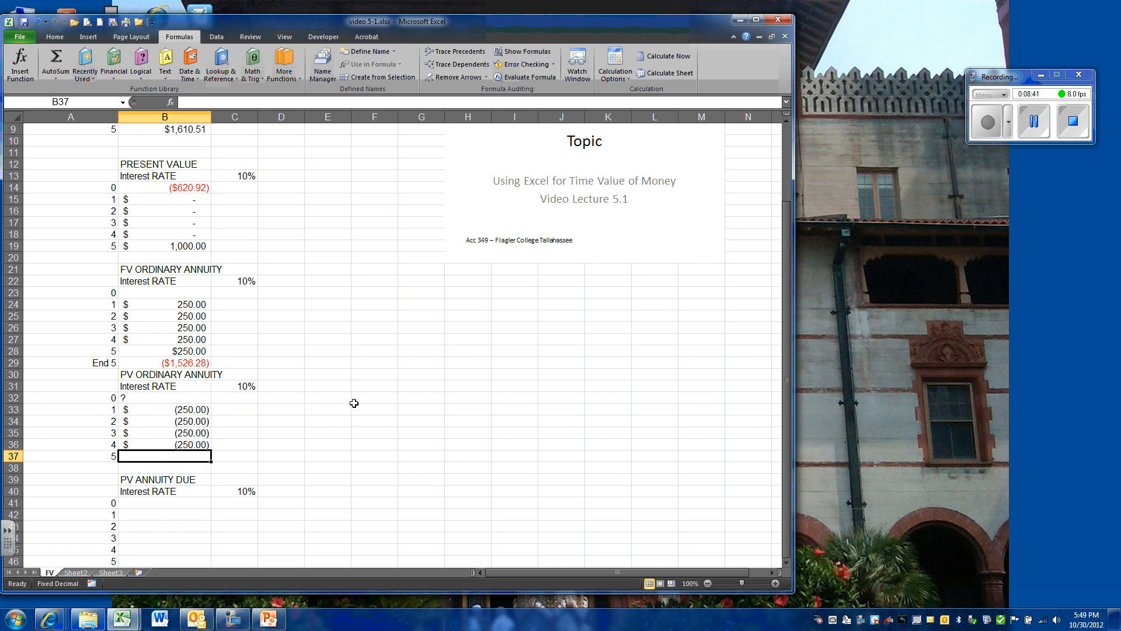
{"action": "type", "text": "-250"}
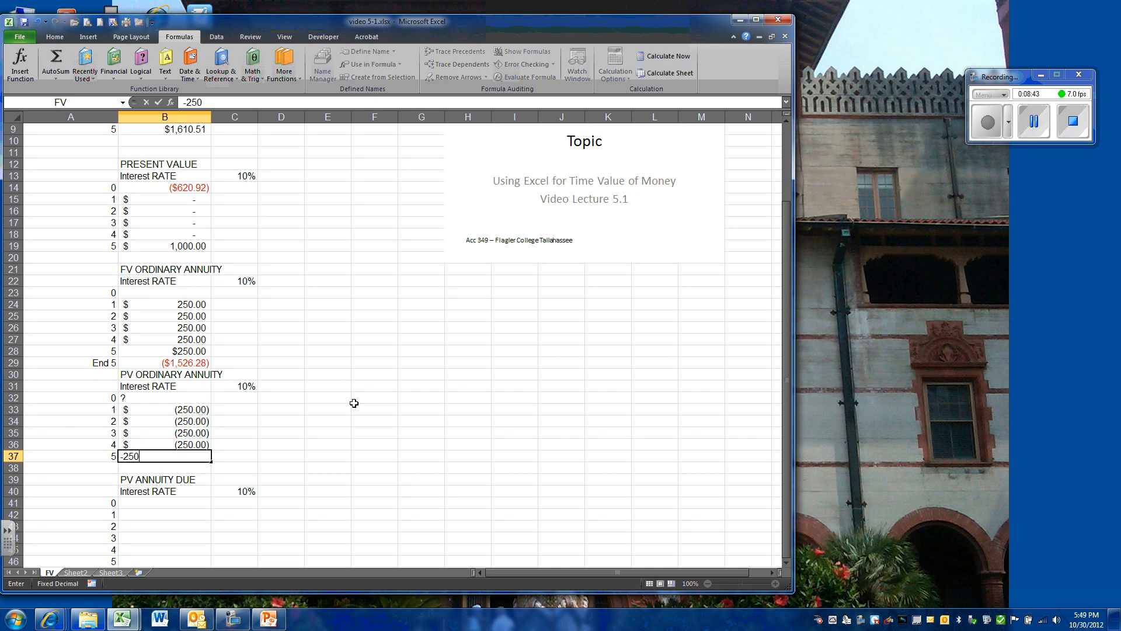
{"action": "key", "text": "Up"}
- Replace the placeholder in B32 with a PV function using Rate C31, Nper A37 and Pmt B33, leaving Fv and Type empty
{"action": "key", "text": "Up"}
{"action": "key", "text": "Up"}
{"action": "key", "text": "Up"}
{"action": "key", "text": "Up"}
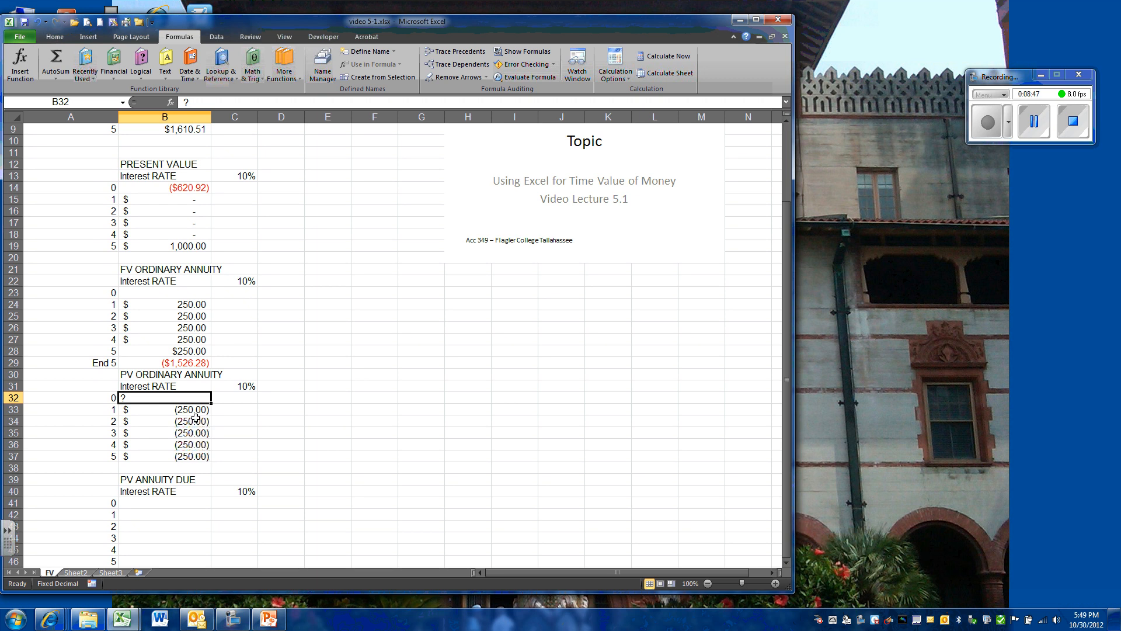
{"action": "left_click", "coordinate": [92, 80]}
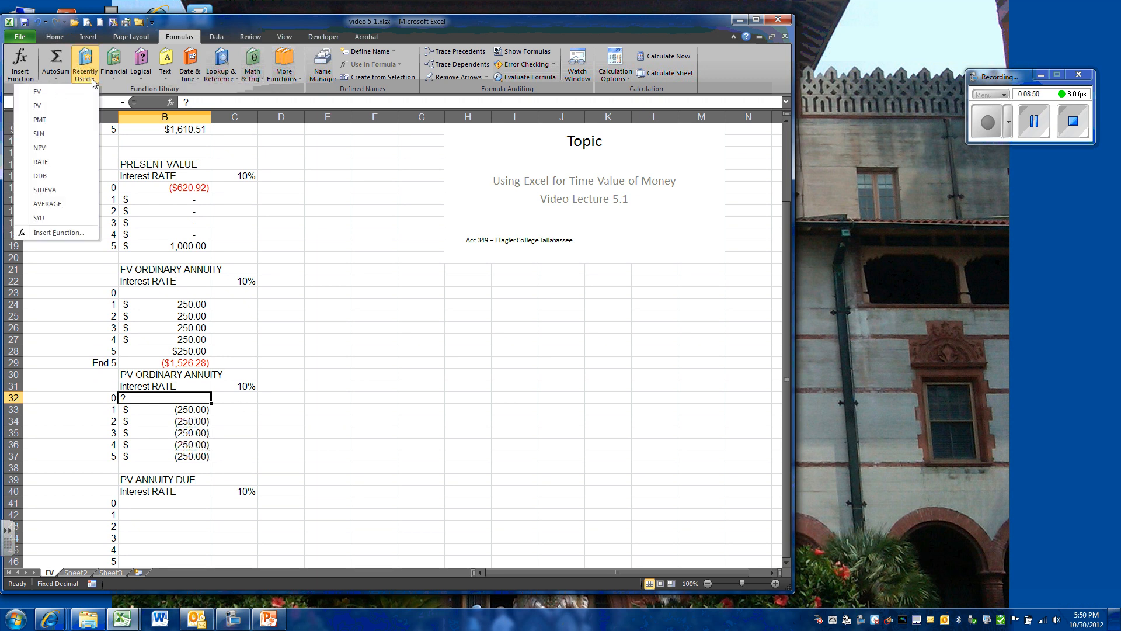
{"action": "left_click", "coordinate": [40, 106]}
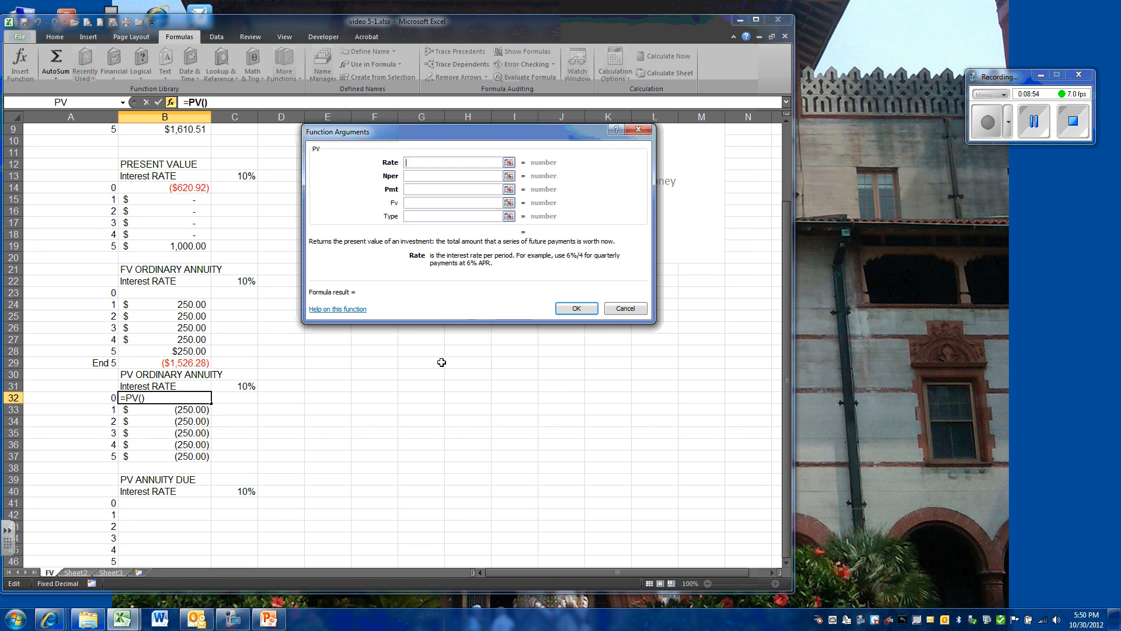
{"action": "left_click", "coordinate": [243, 385]}
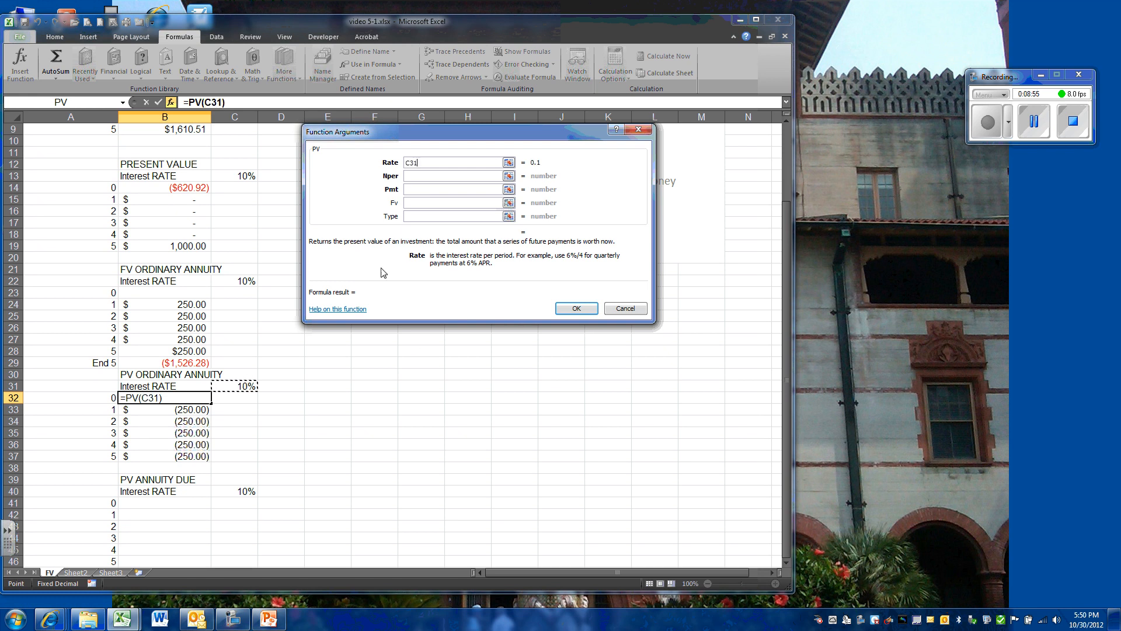
{"action": "left_click", "coordinate": [413, 175]}
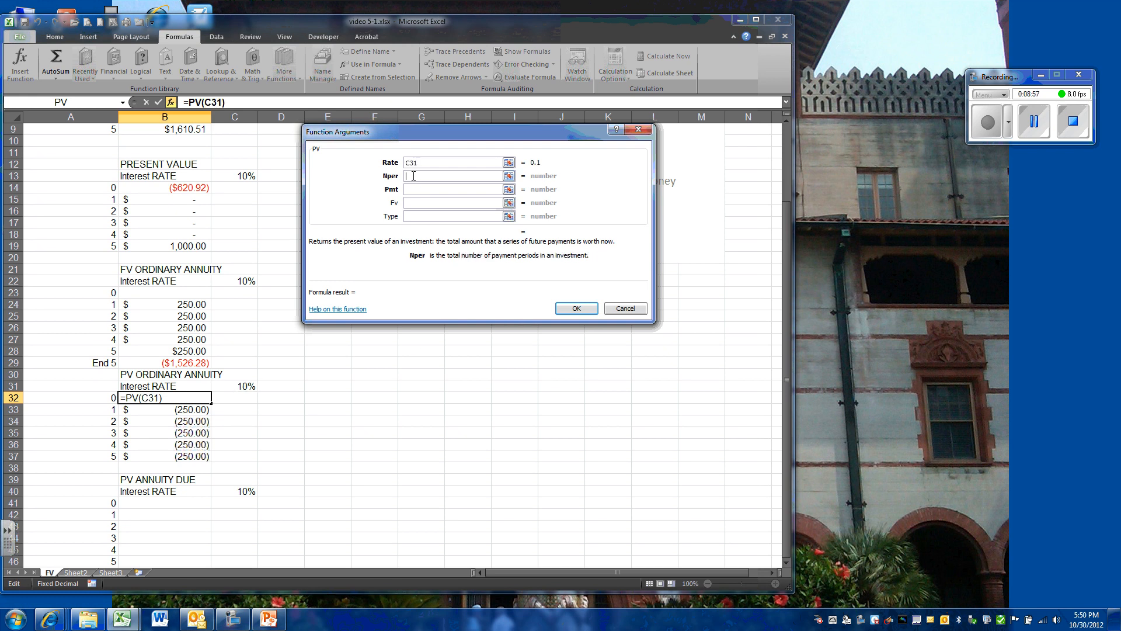
{"action": "left_click", "coordinate": [104, 454]}
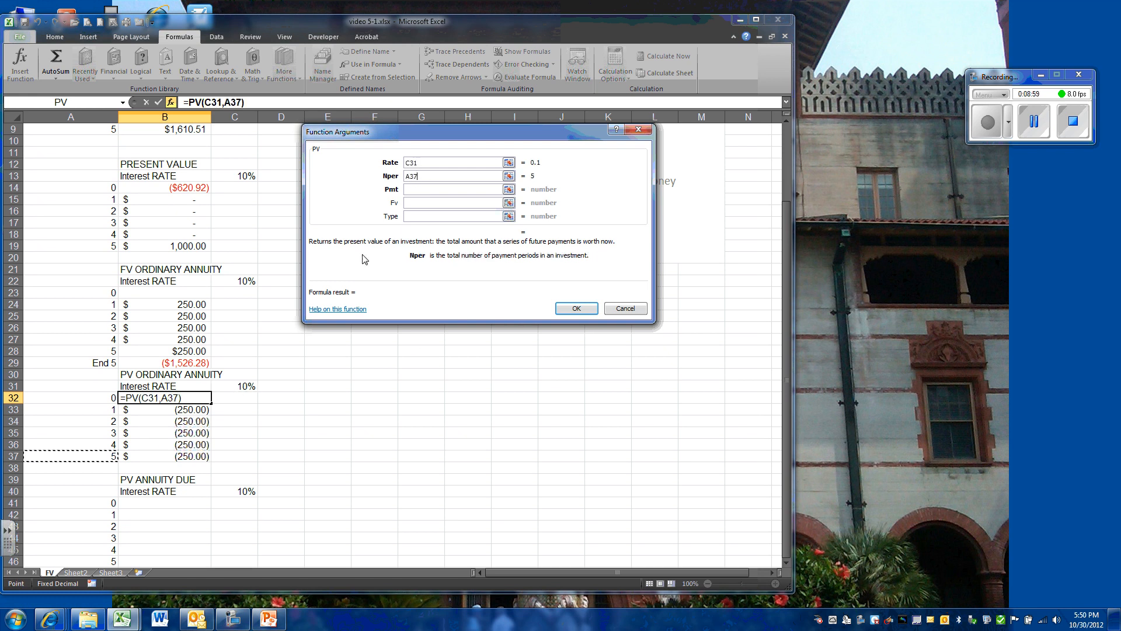
{"action": "left_click", "coordinate": [412, 191]}
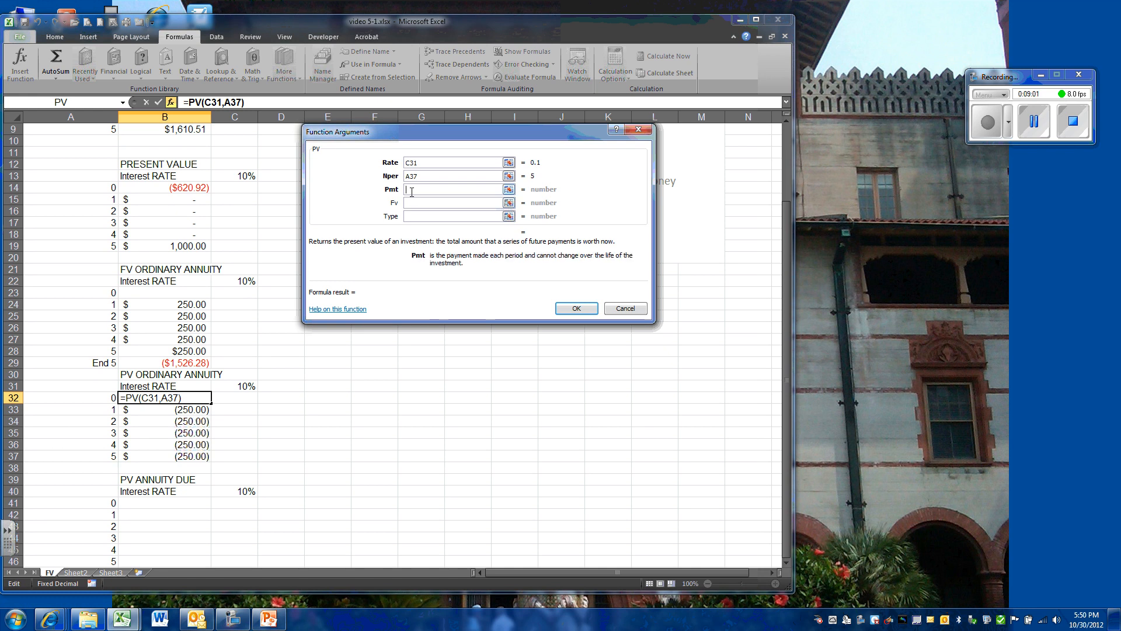
{"action": "left_click", "coordinate": [196, 409]}
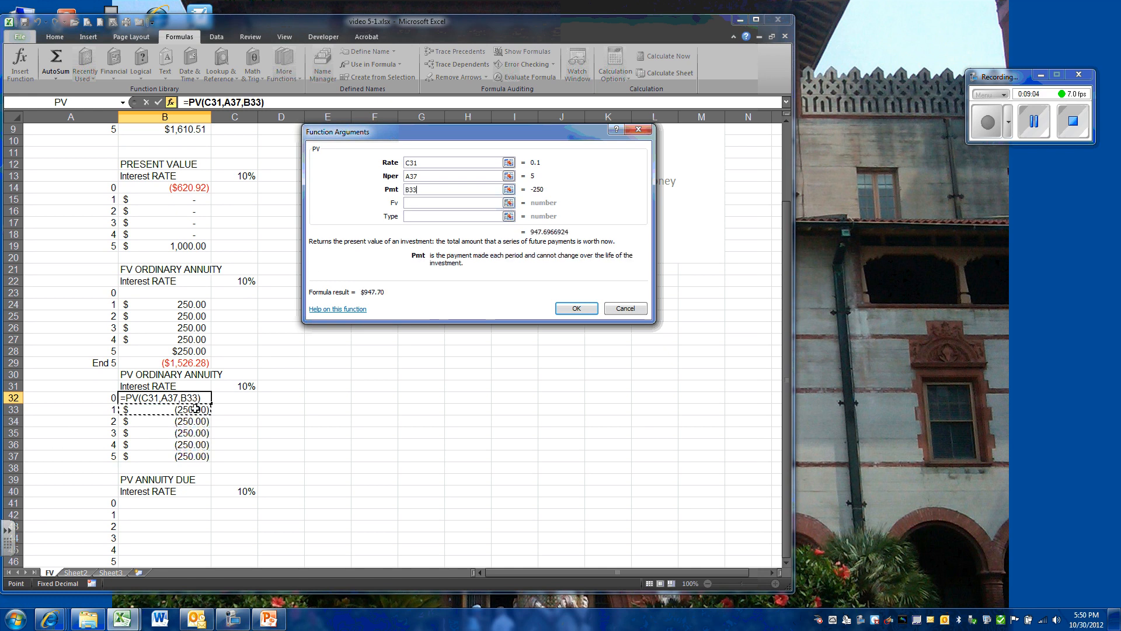
{"action": "left_click", "coordinate": [413, 217]}
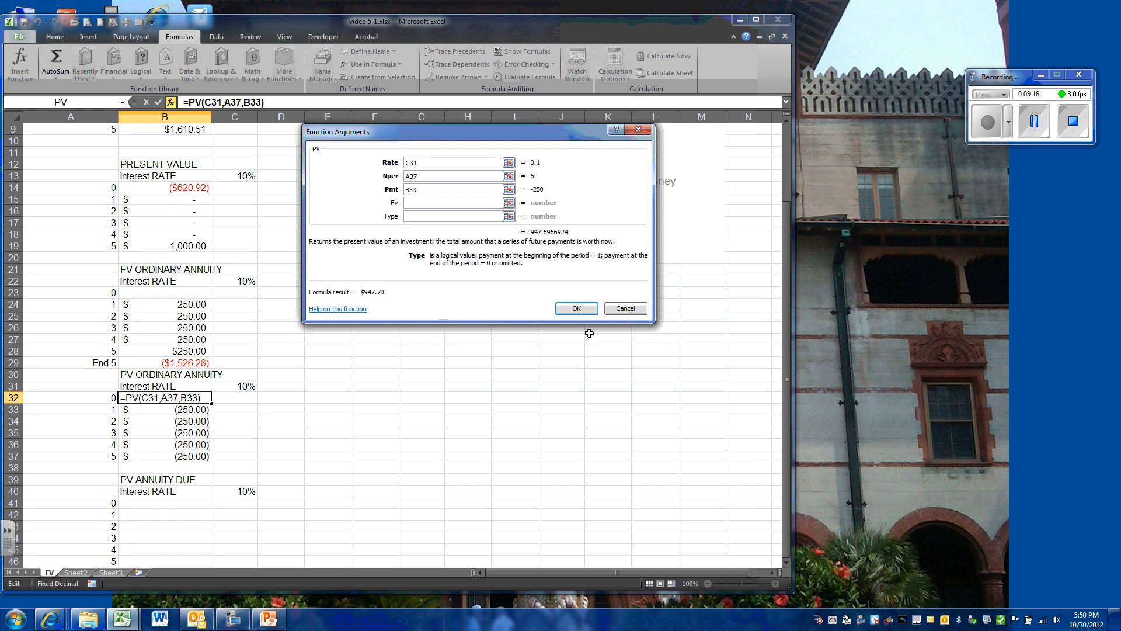
{"action": "left_click", "coordinate": [577, 309]}
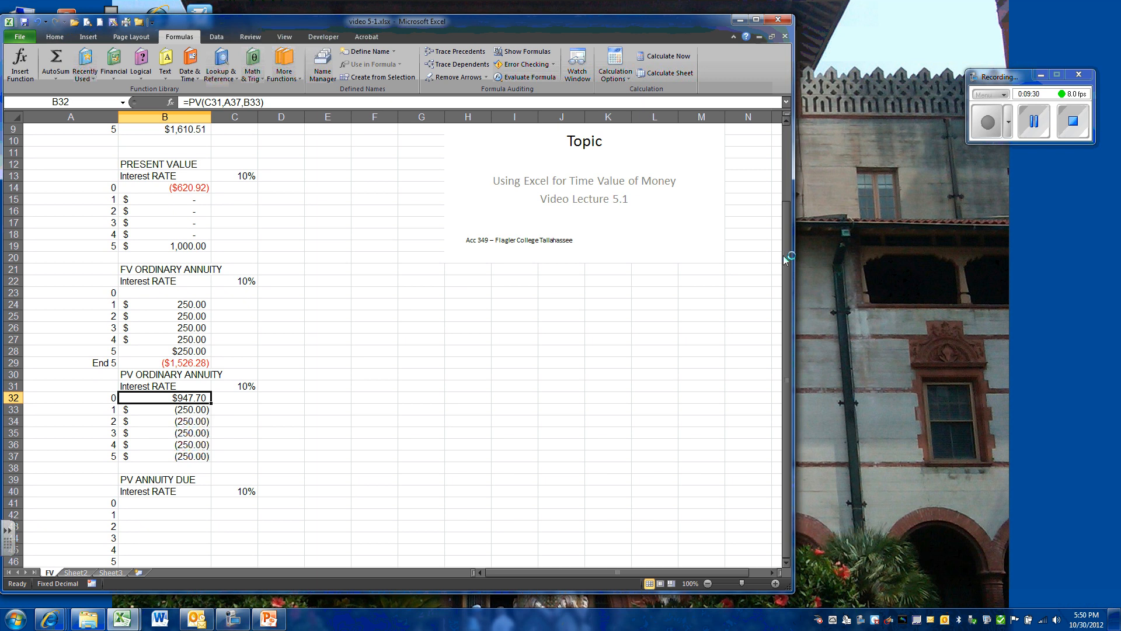
- Enter a ? placeholder in cell B41 for period 0 of the PV ANNUITY DUE section
{"action": "left_click_drag", "start_coordinate": [788, 284], "coordinate": [788, 284]}
{"action": "left_click_drag", "start_coordinate": [790, 334], "coordinate": [790, 334]}
{"action": "left_click", "coordinate": [190, 503]}
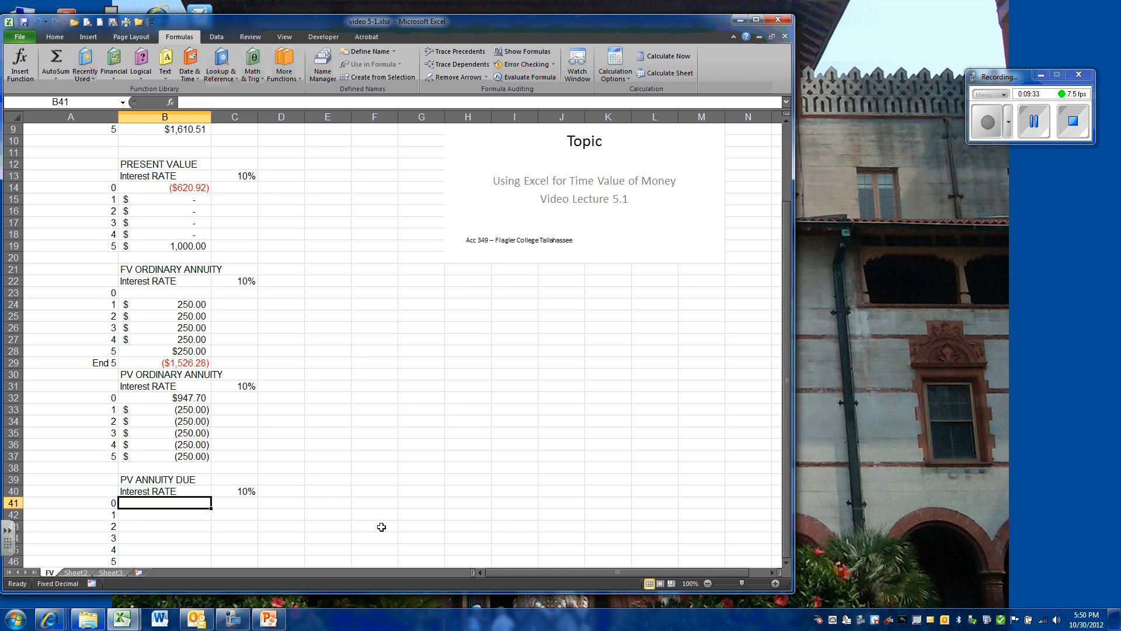
{"action": "type", "text": "?"}
{"action": "key", "text": "Return"}
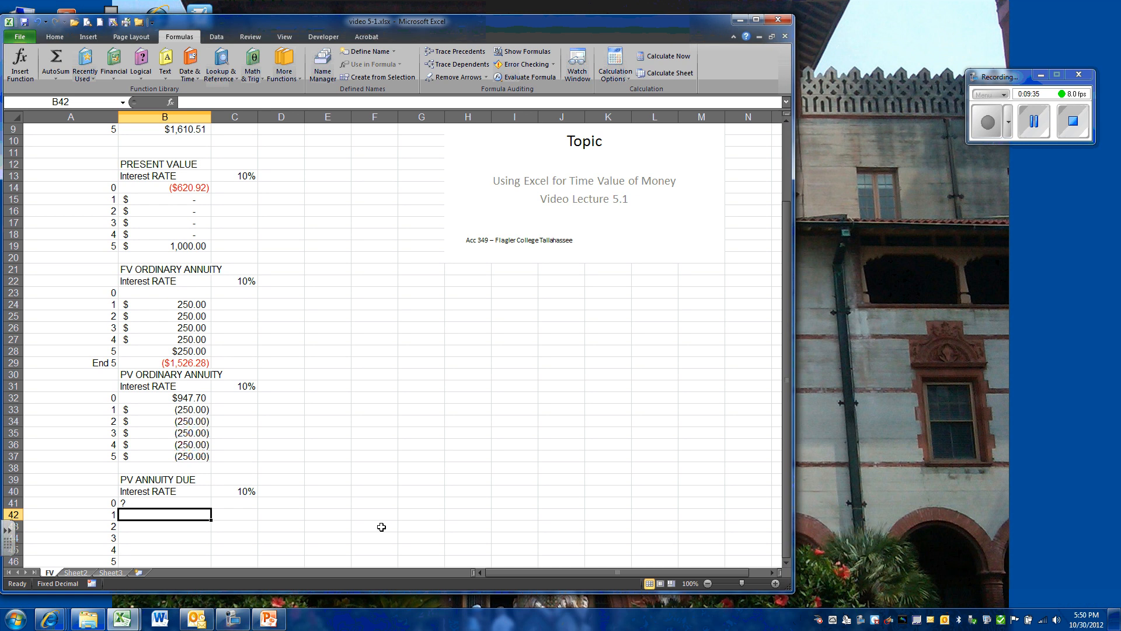
- Enter -250 in cells B42 to B46 for periods 1 through 5 of the PV ANNUITY DUE section
{"action": "type", "text": "-250"}
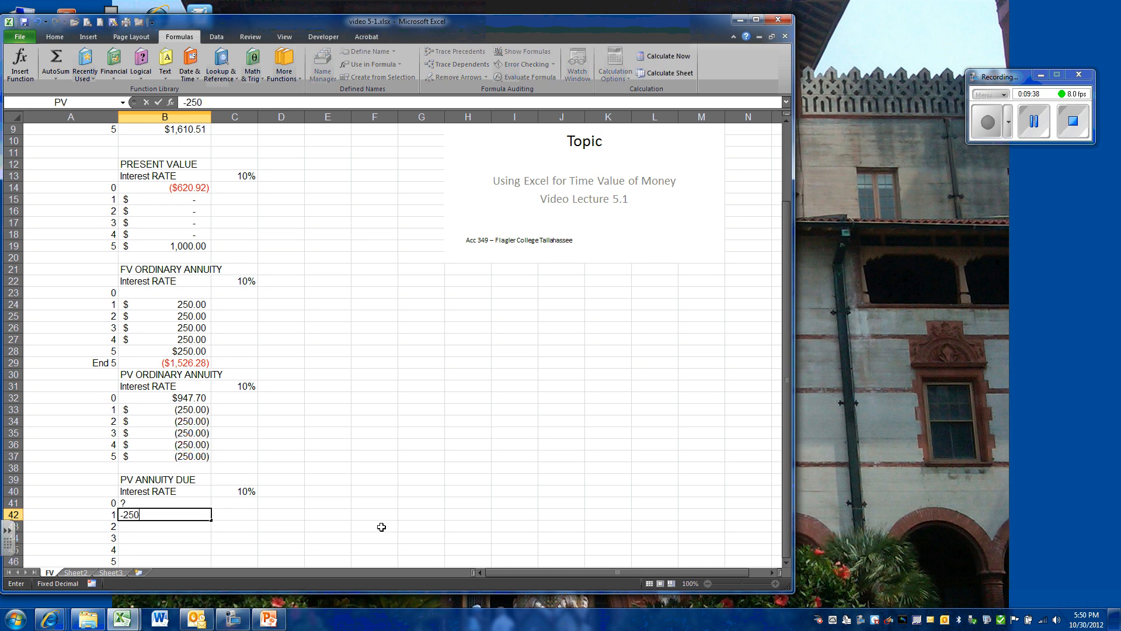
{"action": "key", "text": "Return"}
{"action": "type", "text": "-250"}
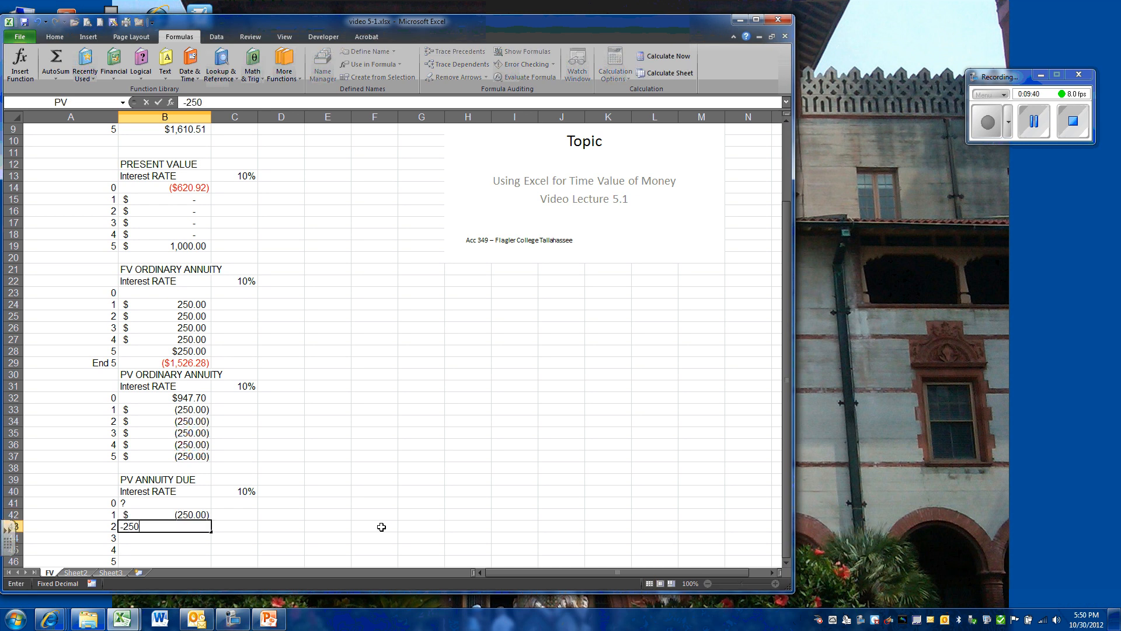
{"action": "key", "text": "Return"}
{"action": "type", "text": "-250"}
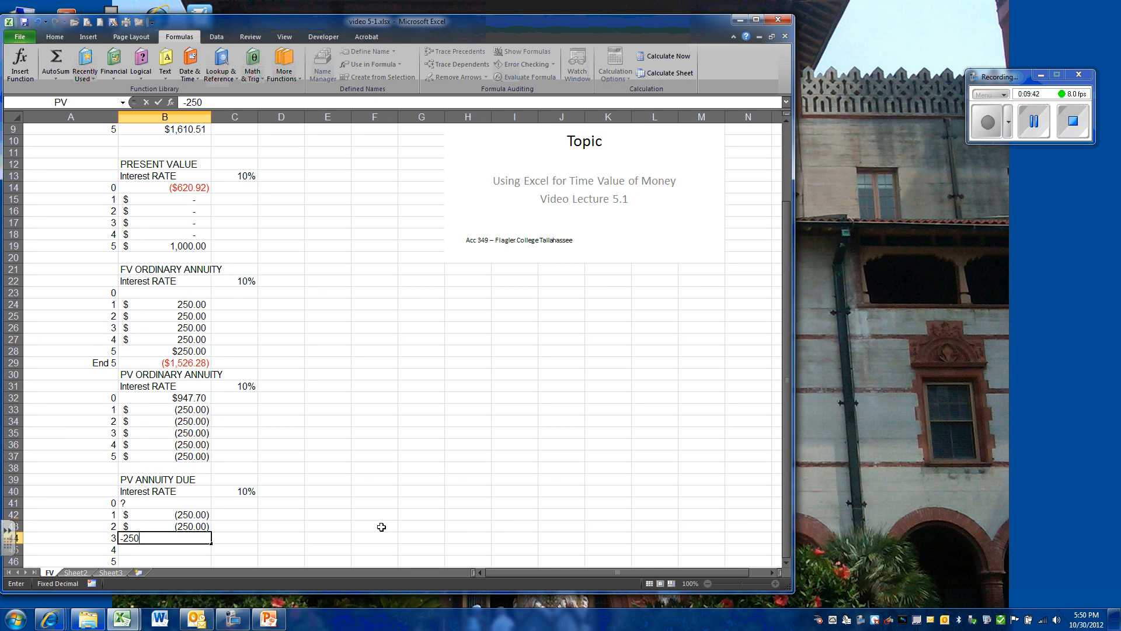
{"action": "key", "text": "Return"}
{"action": "type", "text": "-250"}
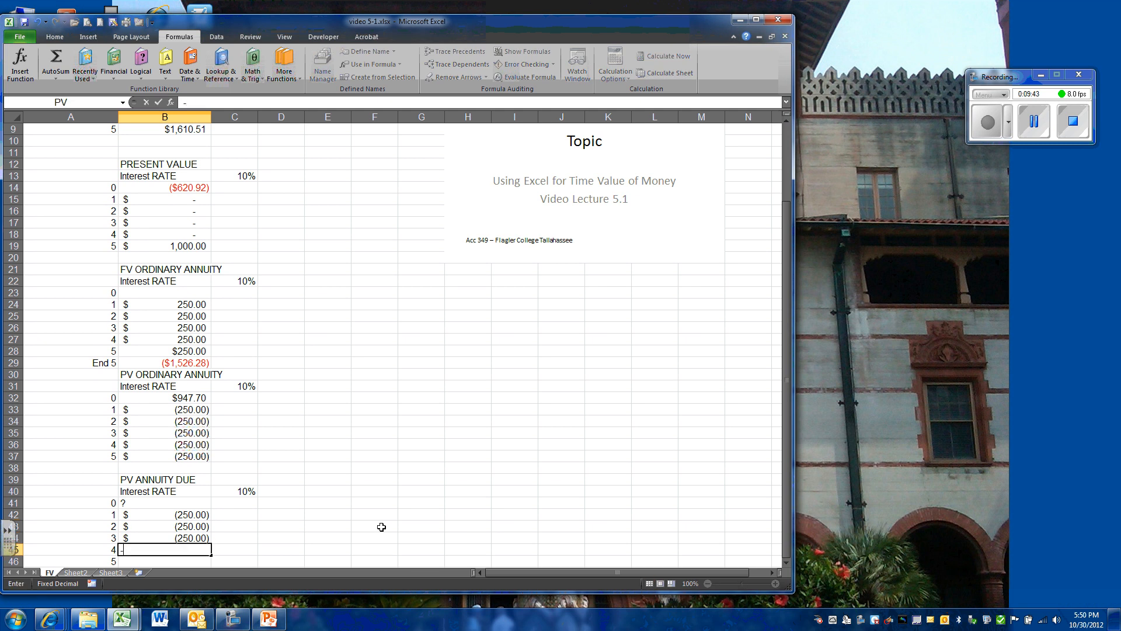
{"action": "key", "text": "Return"}
{"action": "type", "text": "-250"}
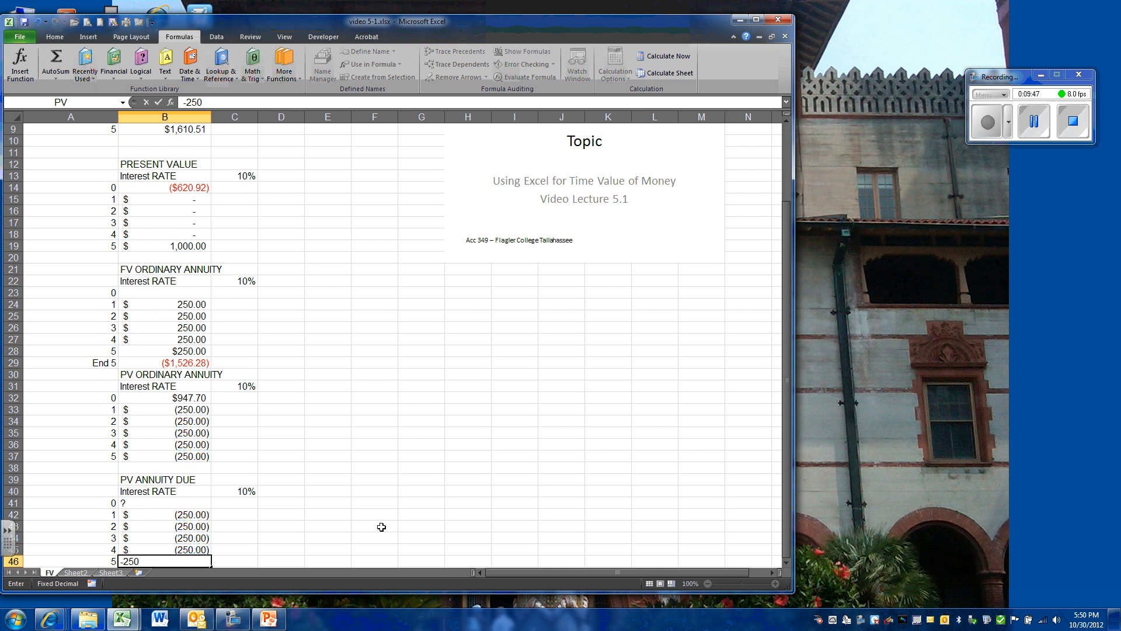
{"action": "key", "text": "Return"}
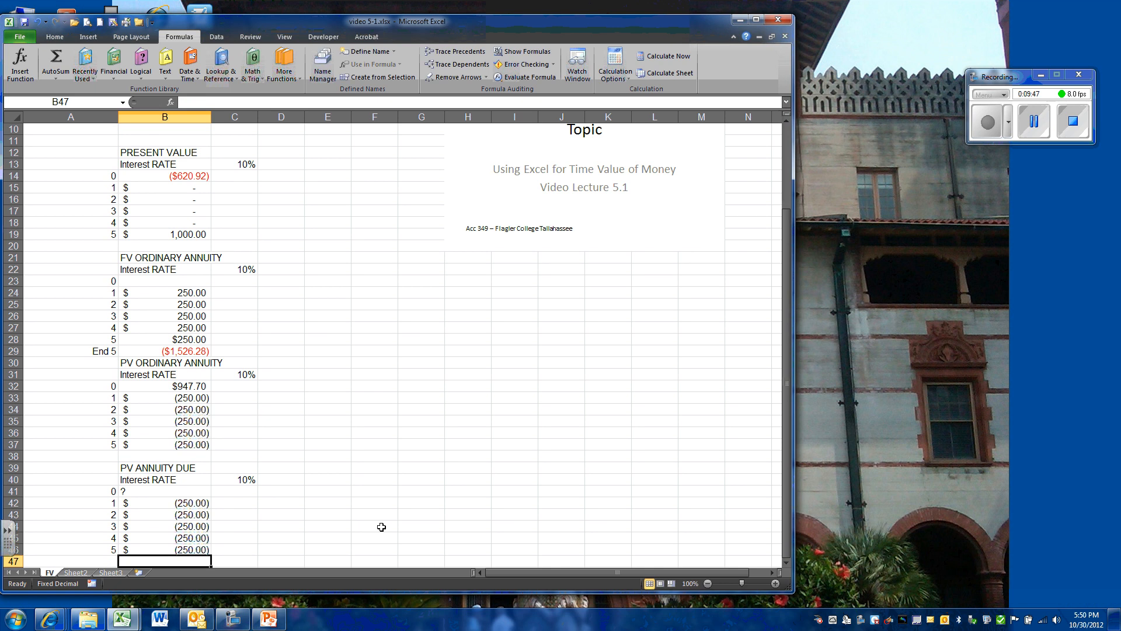
- Replace the placeholder in B41 with a PV function using Rate C40, Nper A46, Pmt B42 and Type 1, leaving Fv empty
{"action": "key", "text": "Up"}
{"action": "key", "text": "Up"}
{"action": "key", "text": "Up"}
{"action": "key", "text": "Up"}
{"action": "key", "text": "Up"}
{"action": "key", "text": "Up"}
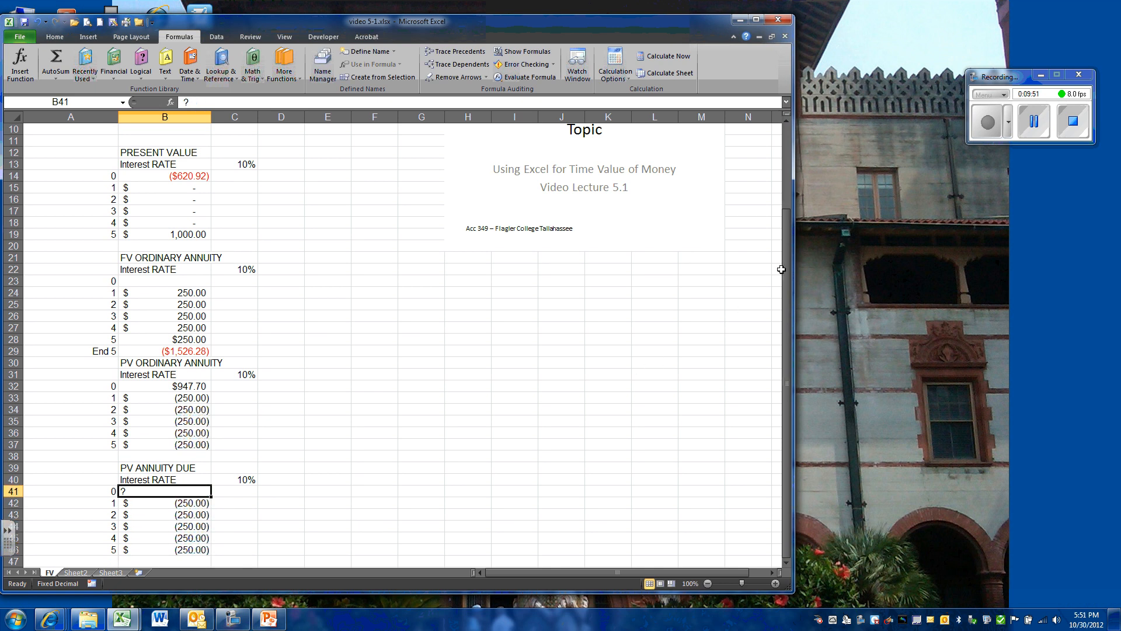
{"action": "left_click_drag", "start_coordinate": [788, 267], "coordinate": [788, 266]}
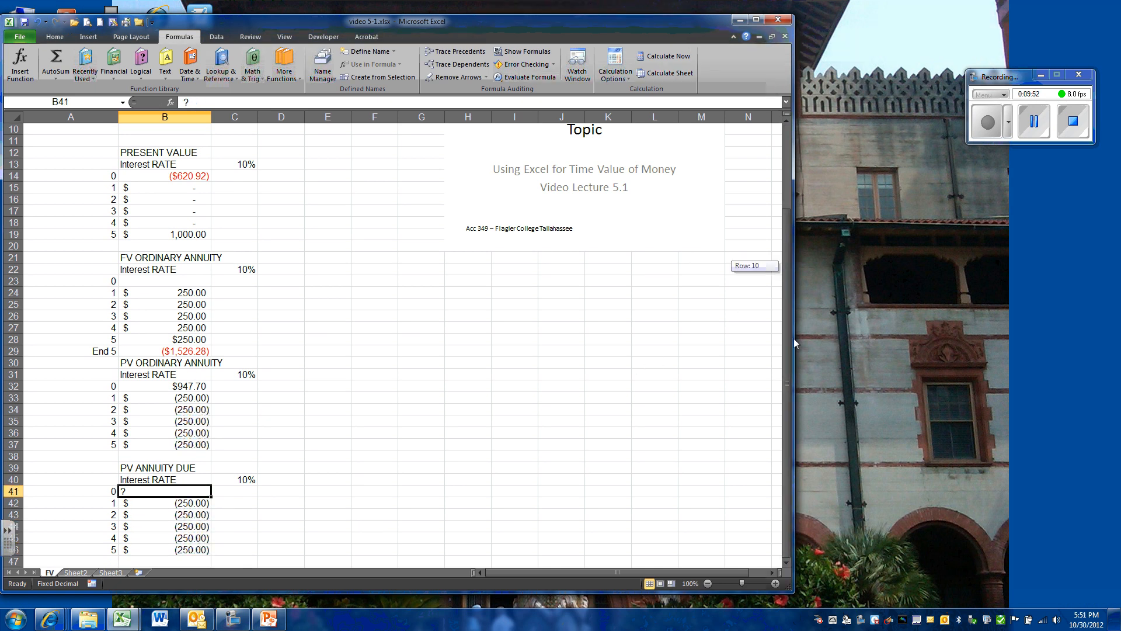
{"action": "left_click", "coordinate": [785, 561]}
{"action": "left_click", "coordinate": [785, 562]}
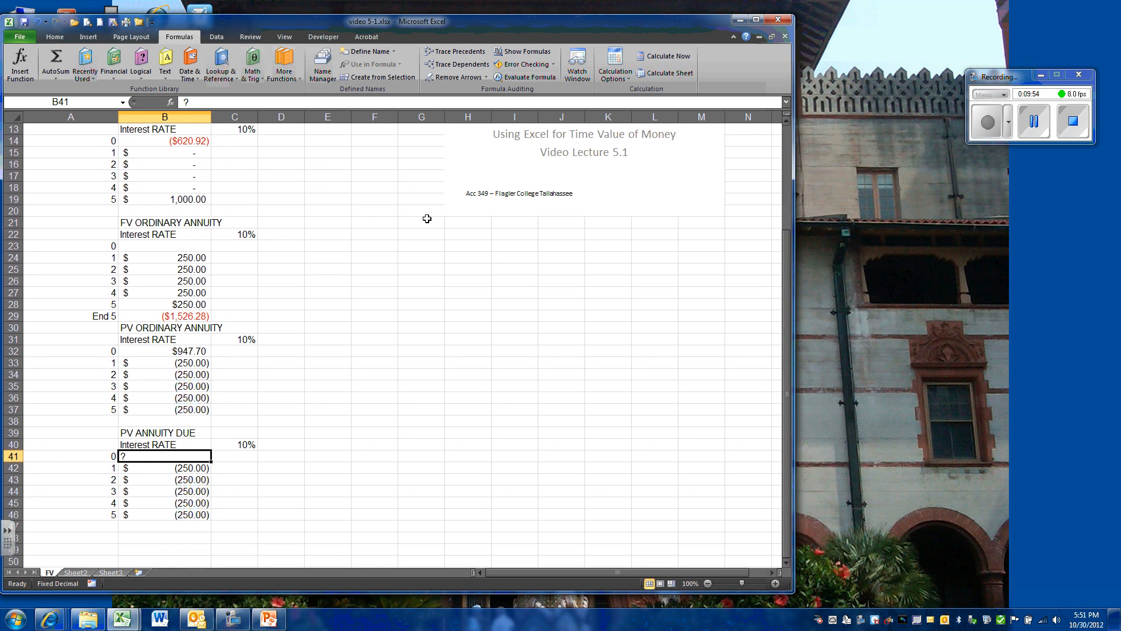
{"action": "left_click", "coordinate": [93, 78]}
{"action": "left_click", "coordinate": [65, 89]}
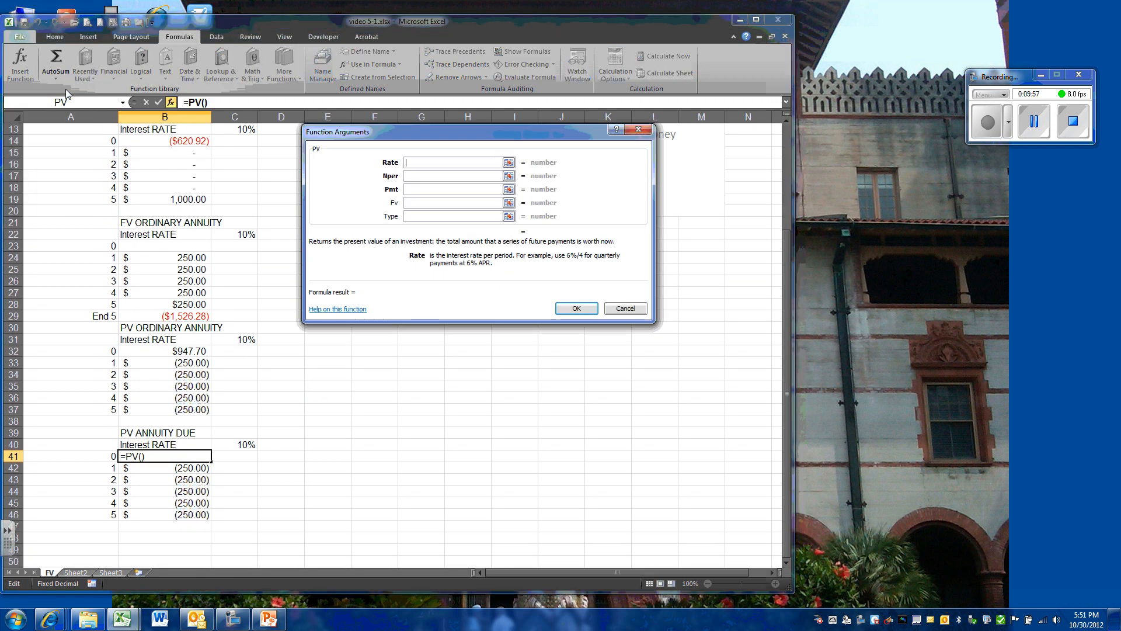
{"action": "left_click", "coordinate": [246, 444]}
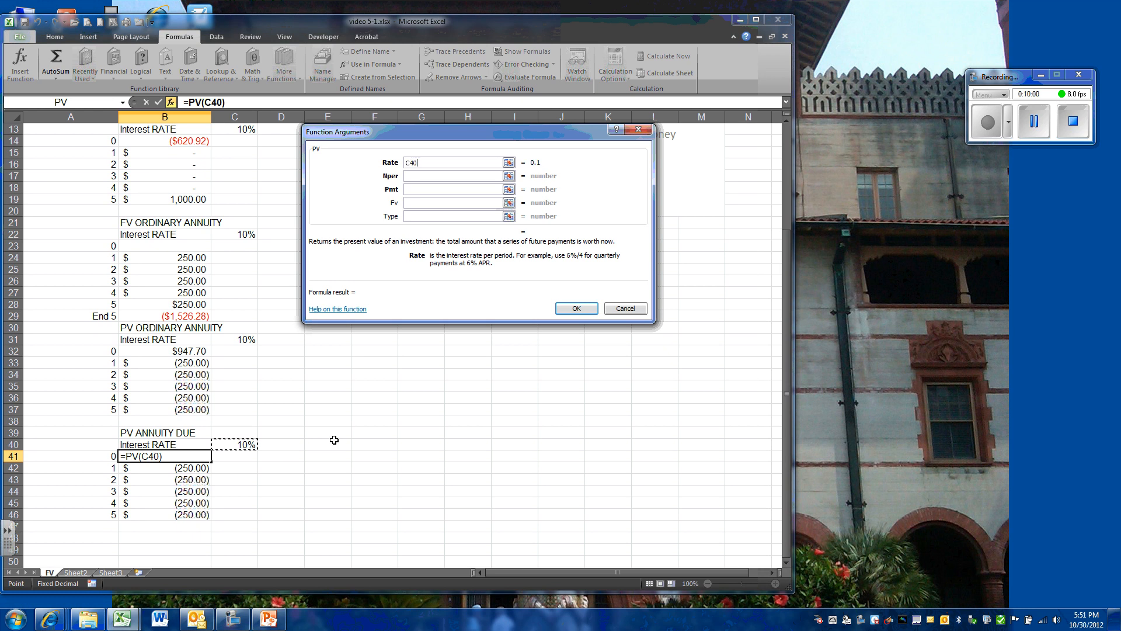
{"action": "left_click", "coordinate": [414, 179]}
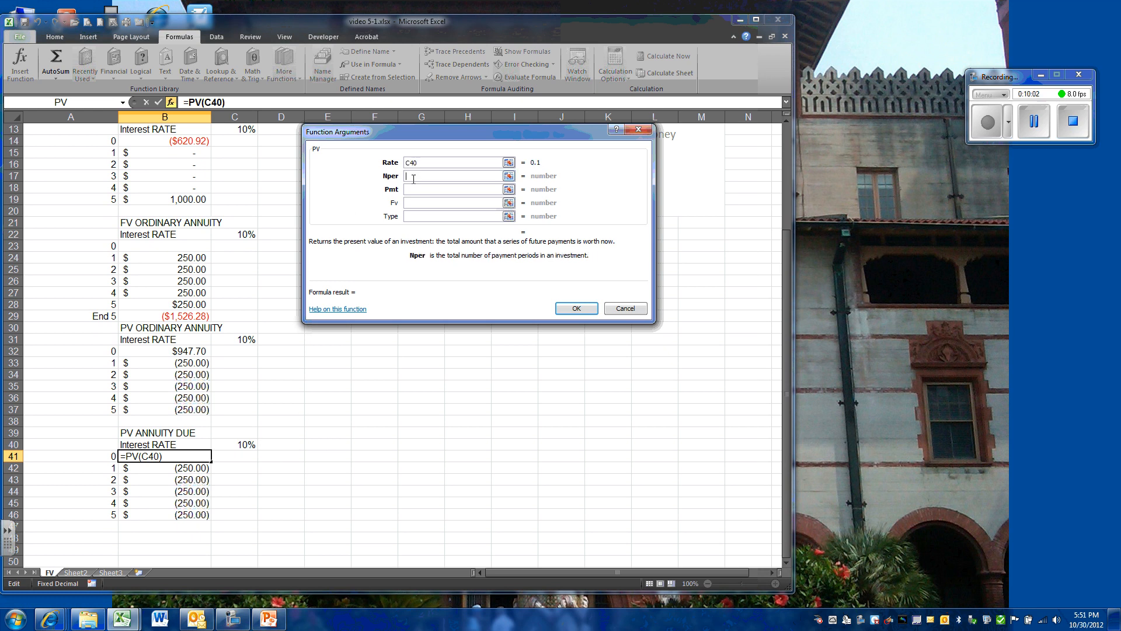
{"action": "left_click", "coordinate": [110, 519]}
{"action": "left_click", "coordinate": [418, 188]}
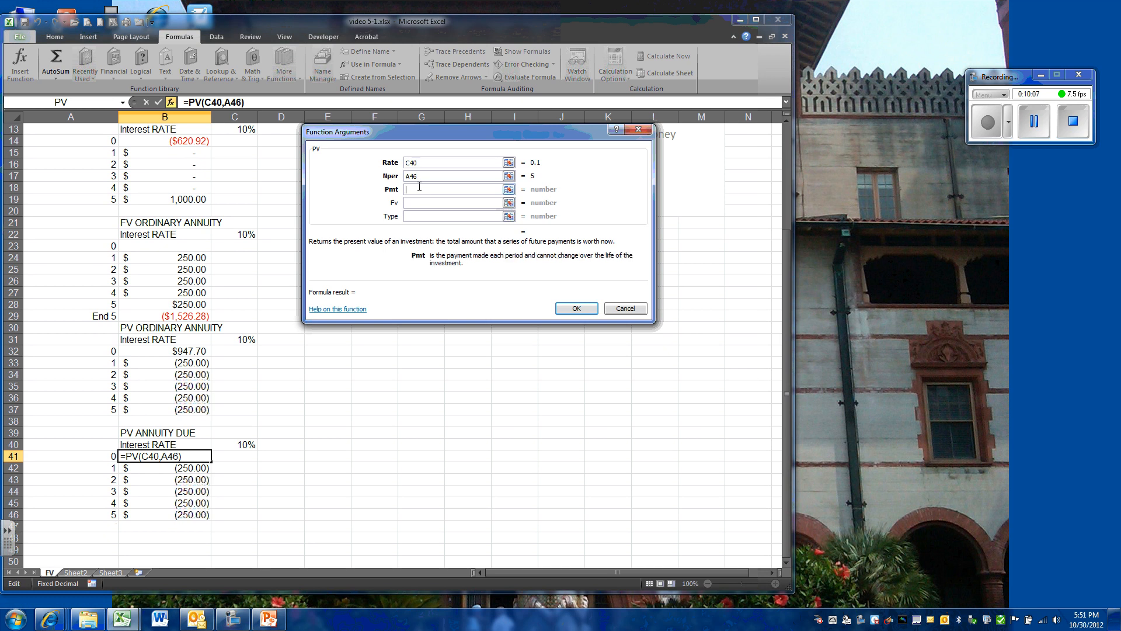
{"action": "left_click", "coordinate": [199, 468]}
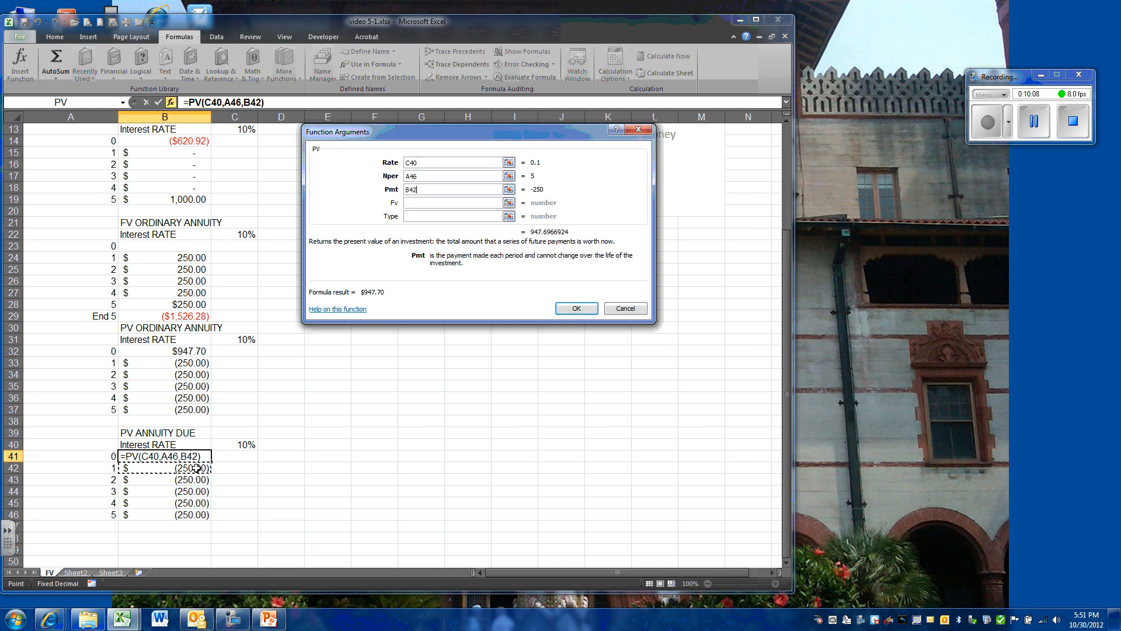
{"action": "left_click", "coordinate": [413, 214]}
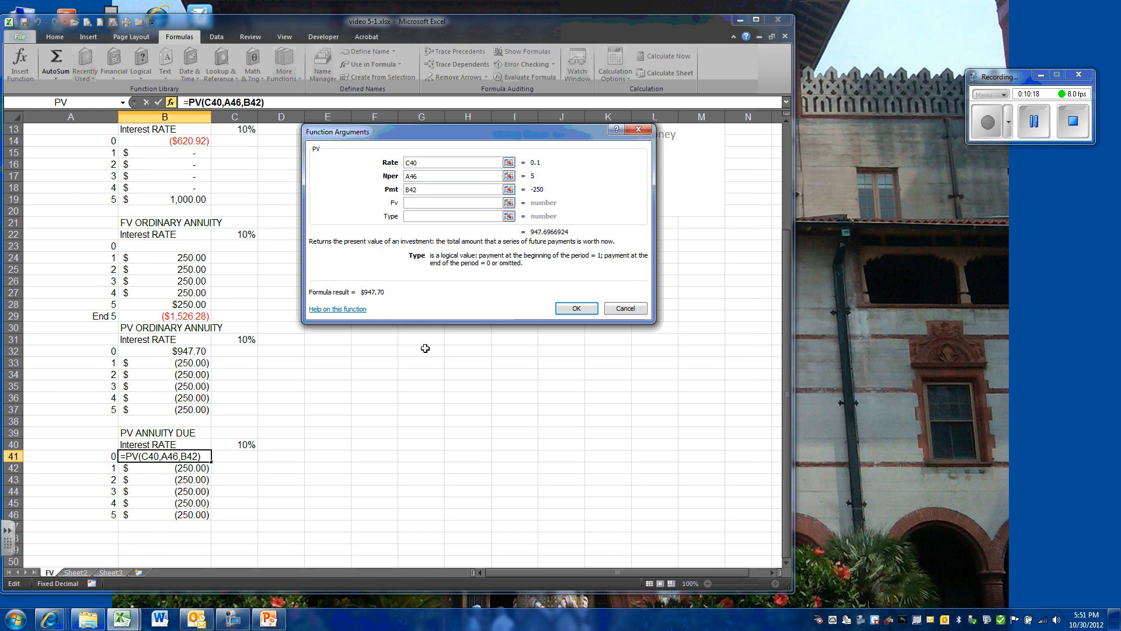
{"action": "type", "text": "1"}
{"action": "left_click", "coordinate": [577, 308]}
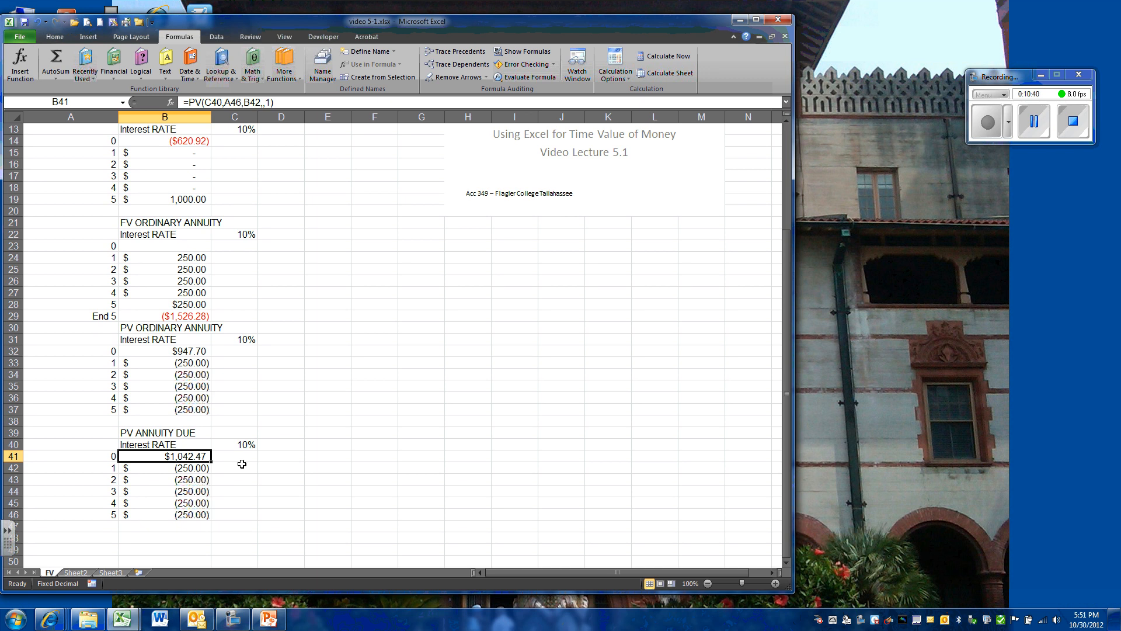
{"action": "left_click_drag", "start_coordinate": [789, 290], "coordinate": [782, 180]}
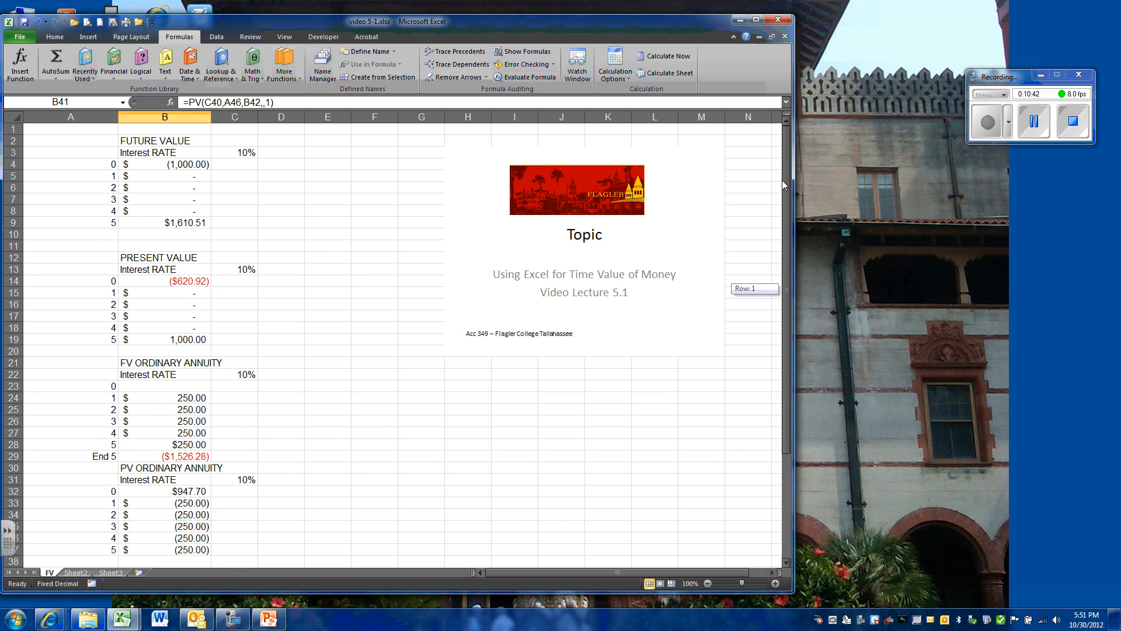
- Set the PRESENT VALUE section's interest rate in C13 to .05
{"action": "left_click", "coordinate": [229, 269]}
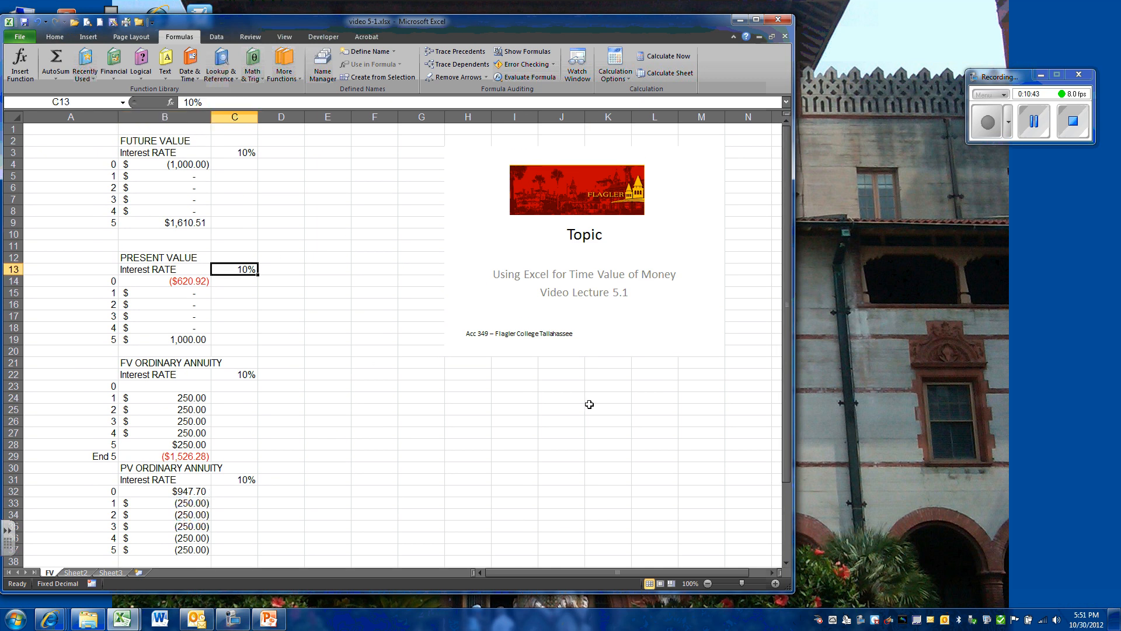
{"action": "type", "text": ".0"}
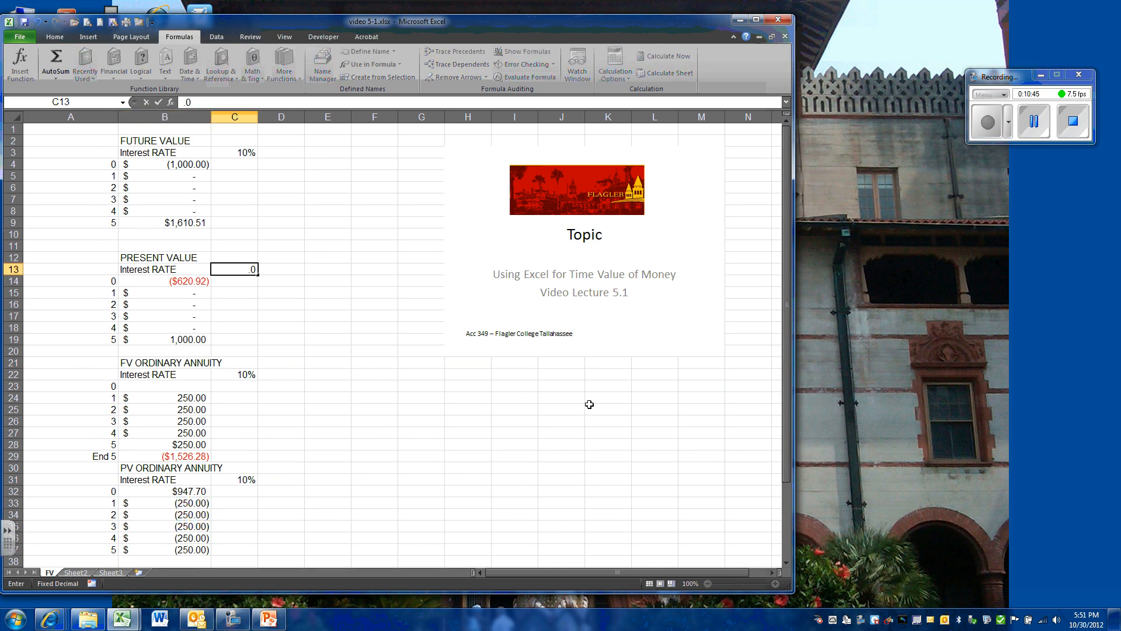
{"action": "type", "text": "5"}
{"action": "key", "text": "Return"}
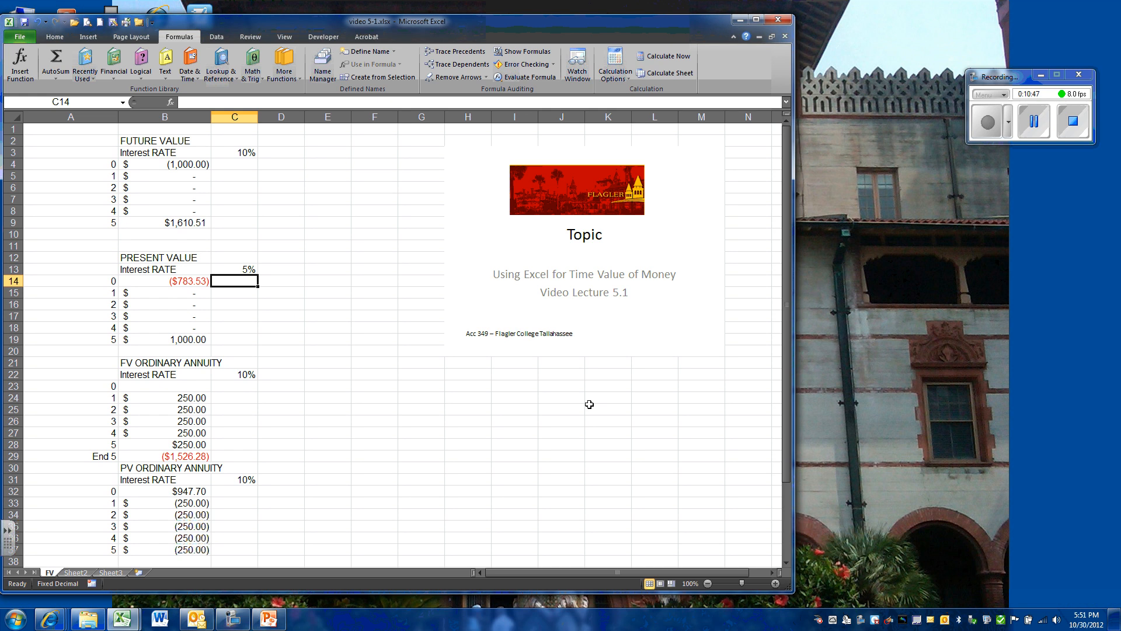
- Set the period 5 amount in B19 of the PRESENT VALUE section to 2500
{"action": "key", "text": "Down"}
{"action": "key", "text": "Down"}
{"action": "key", "text": "Down"}
{"action": "key", "text": "Down"}
{"action": "key", "text": "Down"}
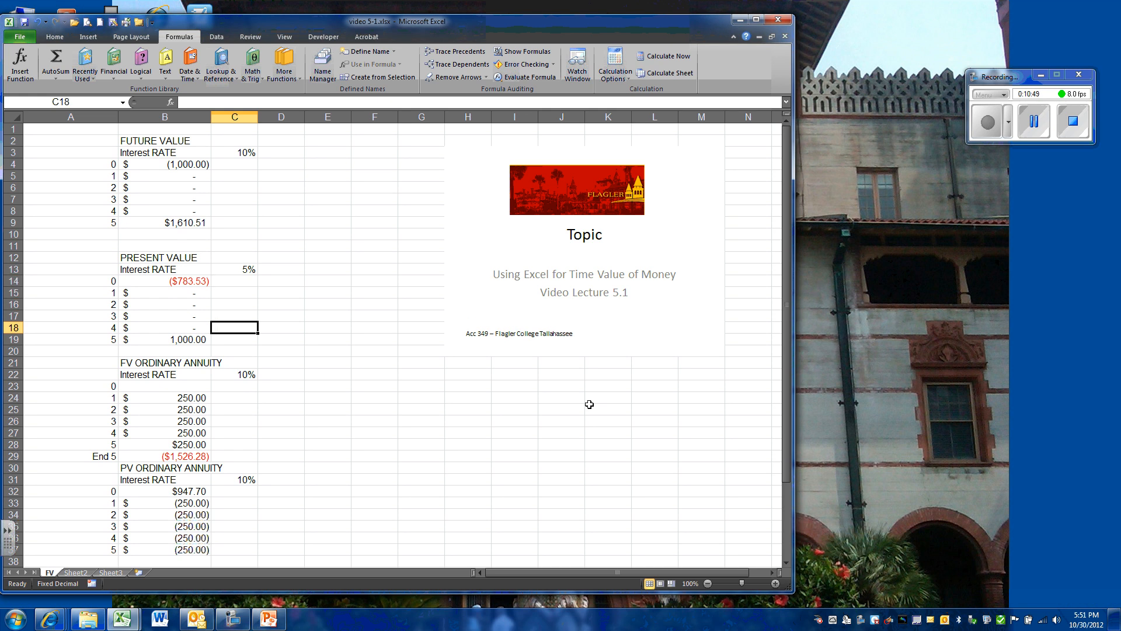
{"action": "key", "text": "Left"}
{"action": "type", "text": "25"}
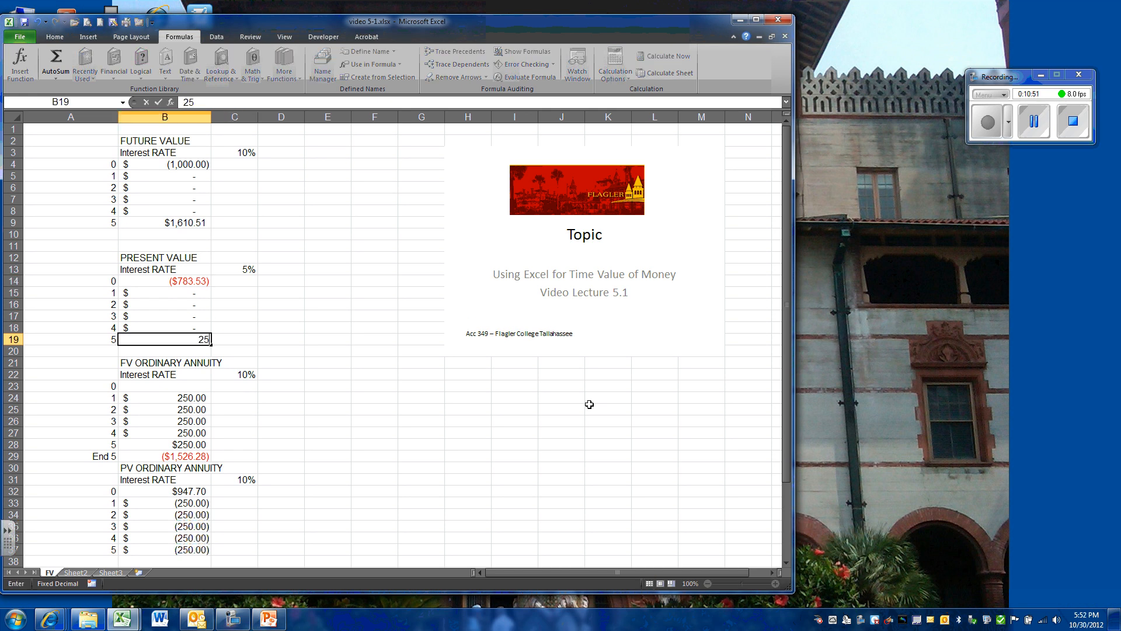
{"action": "type", "text": "00"}
{"action": "key", "text": "Up"}
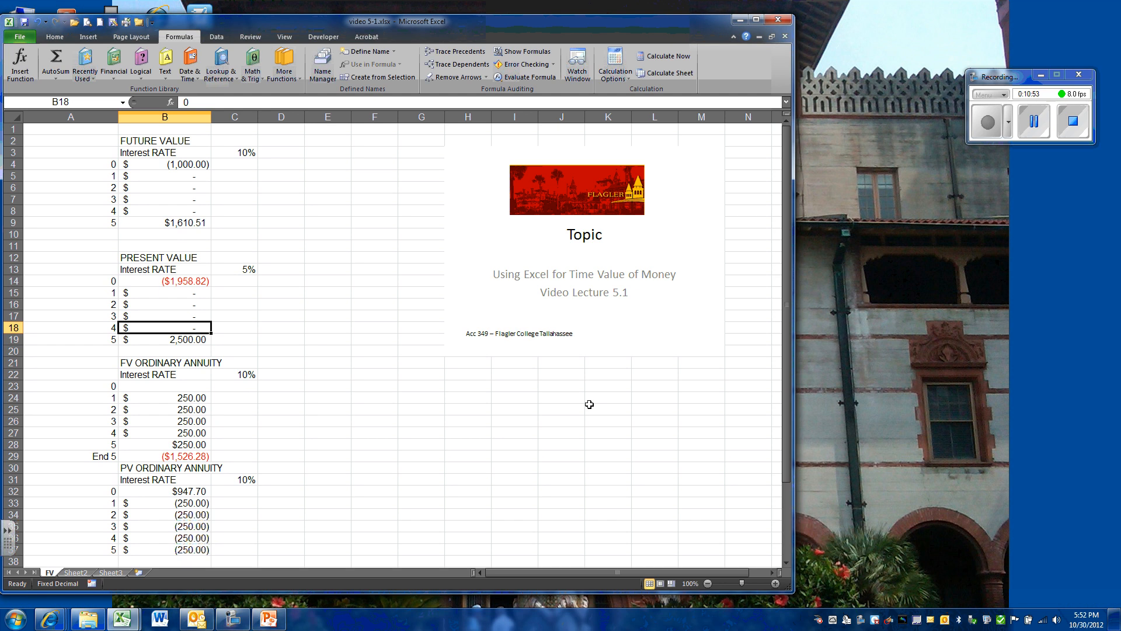